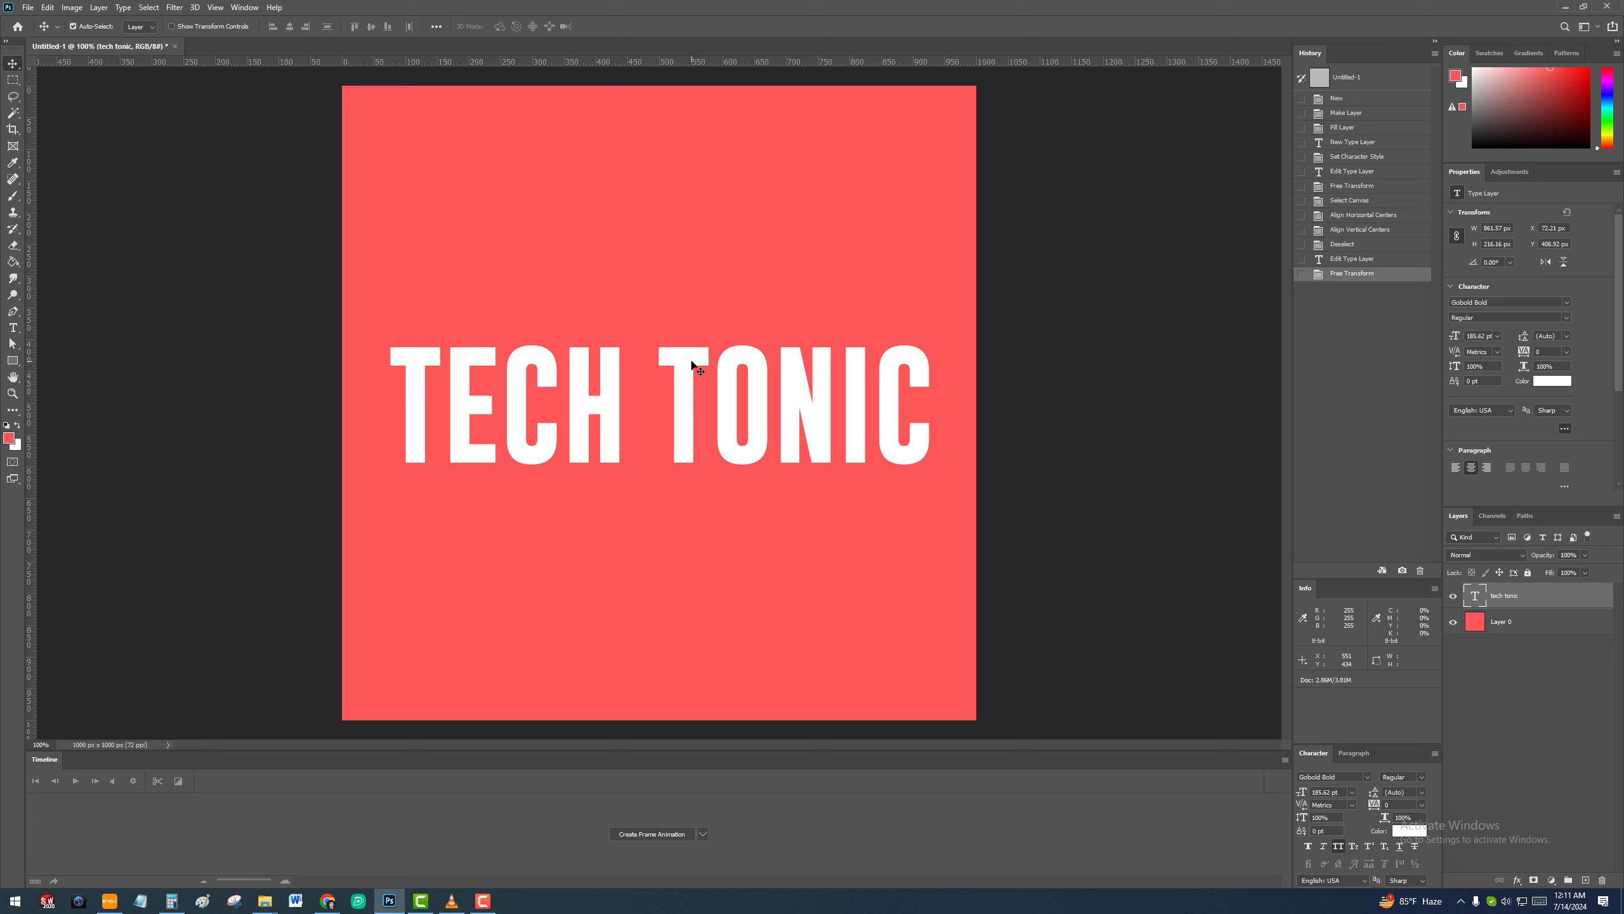
Free-transform the TECH TONIC text layer, moving it 1 px up and 1 px to the right, and commit it
{"action": "key", "text": "ctrl+t"}
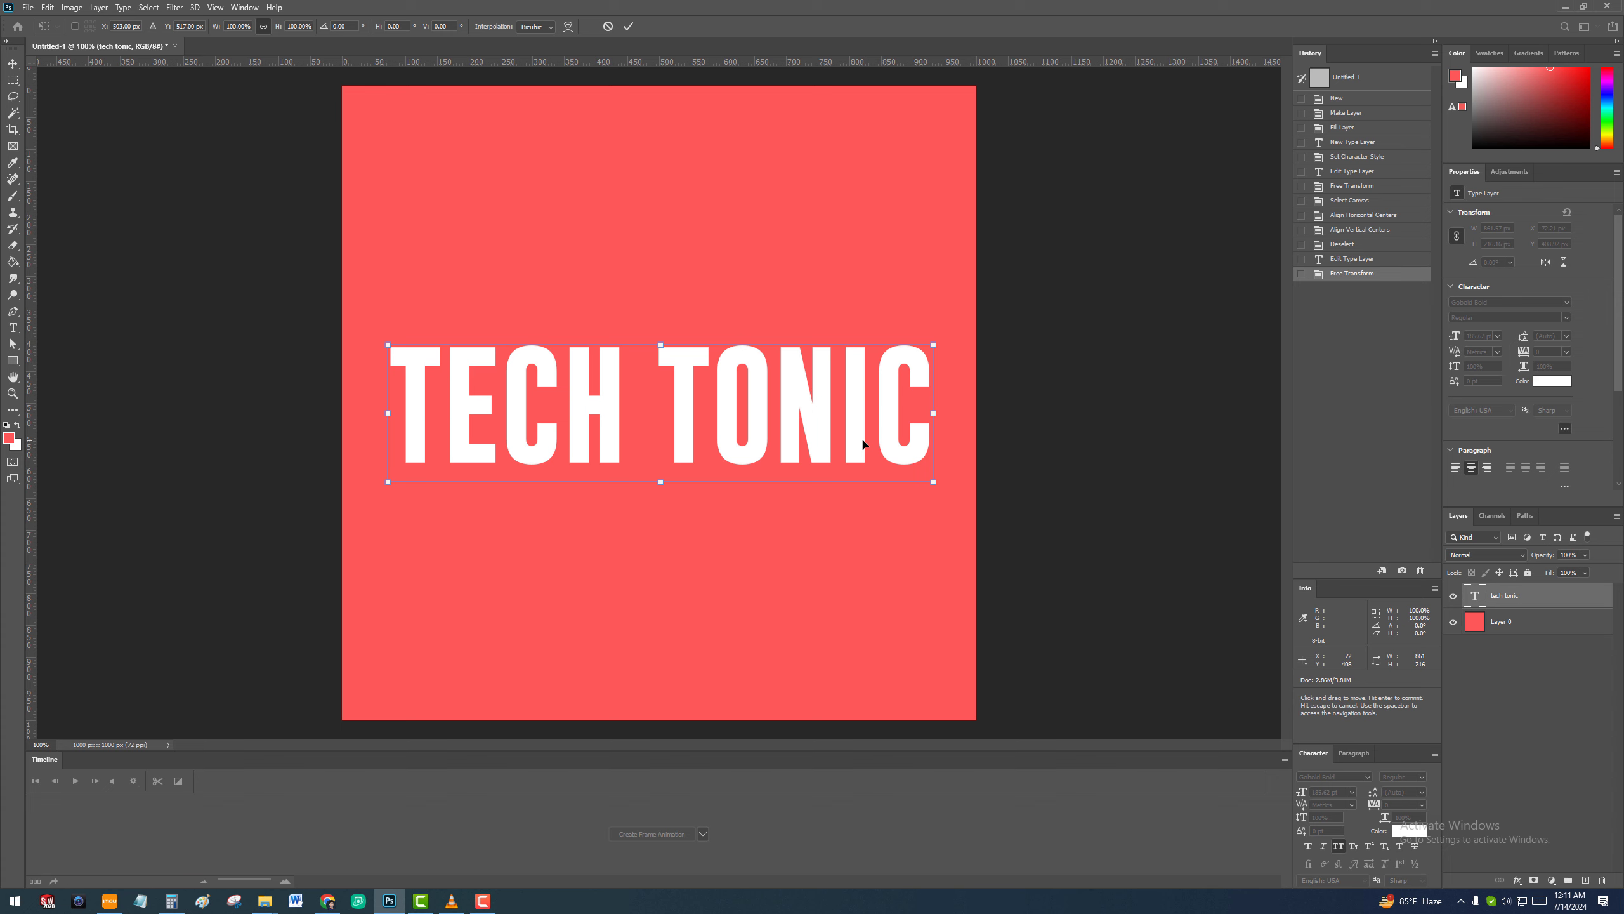
{"action": "key", "text": "Up"}
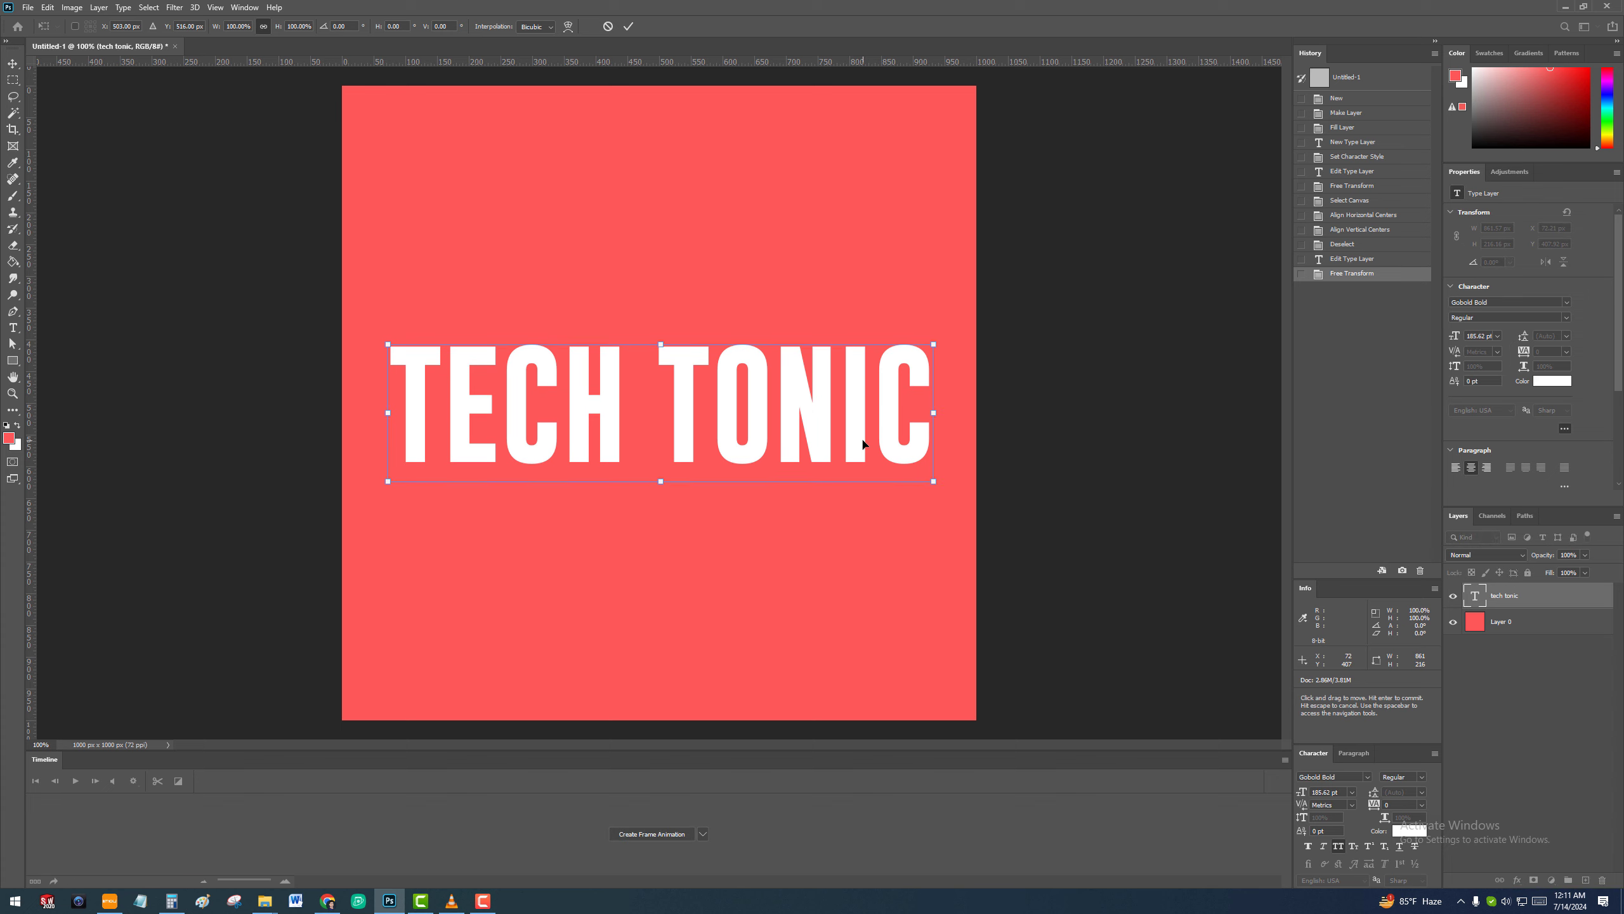
{"action": "key", "text": "Right"}
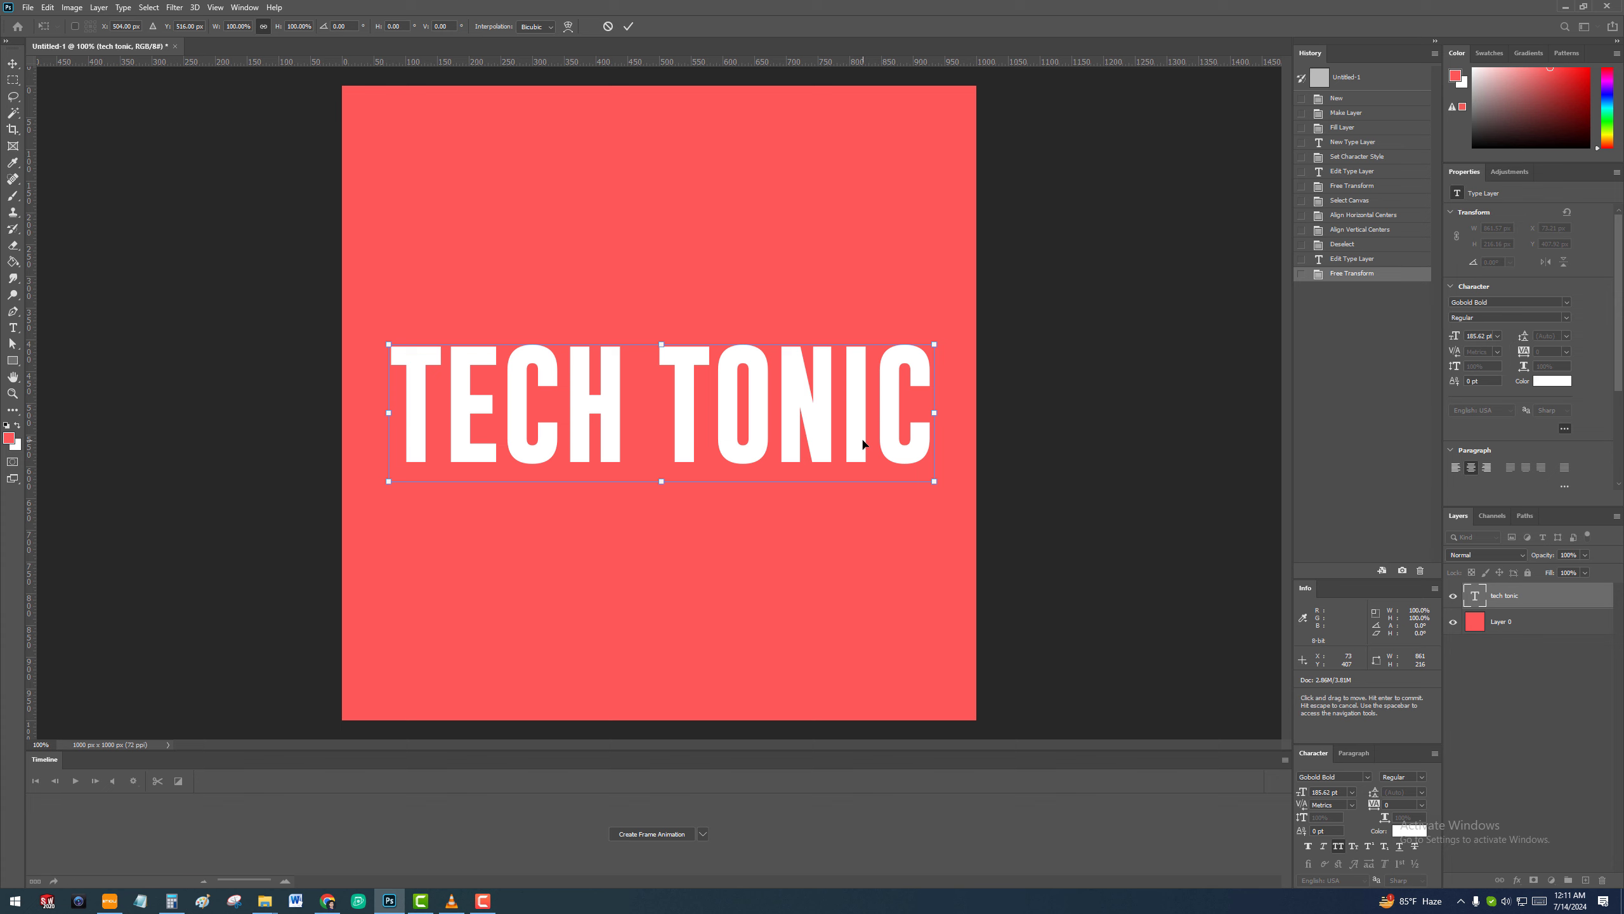
{"action": "key", "text": "Return"}
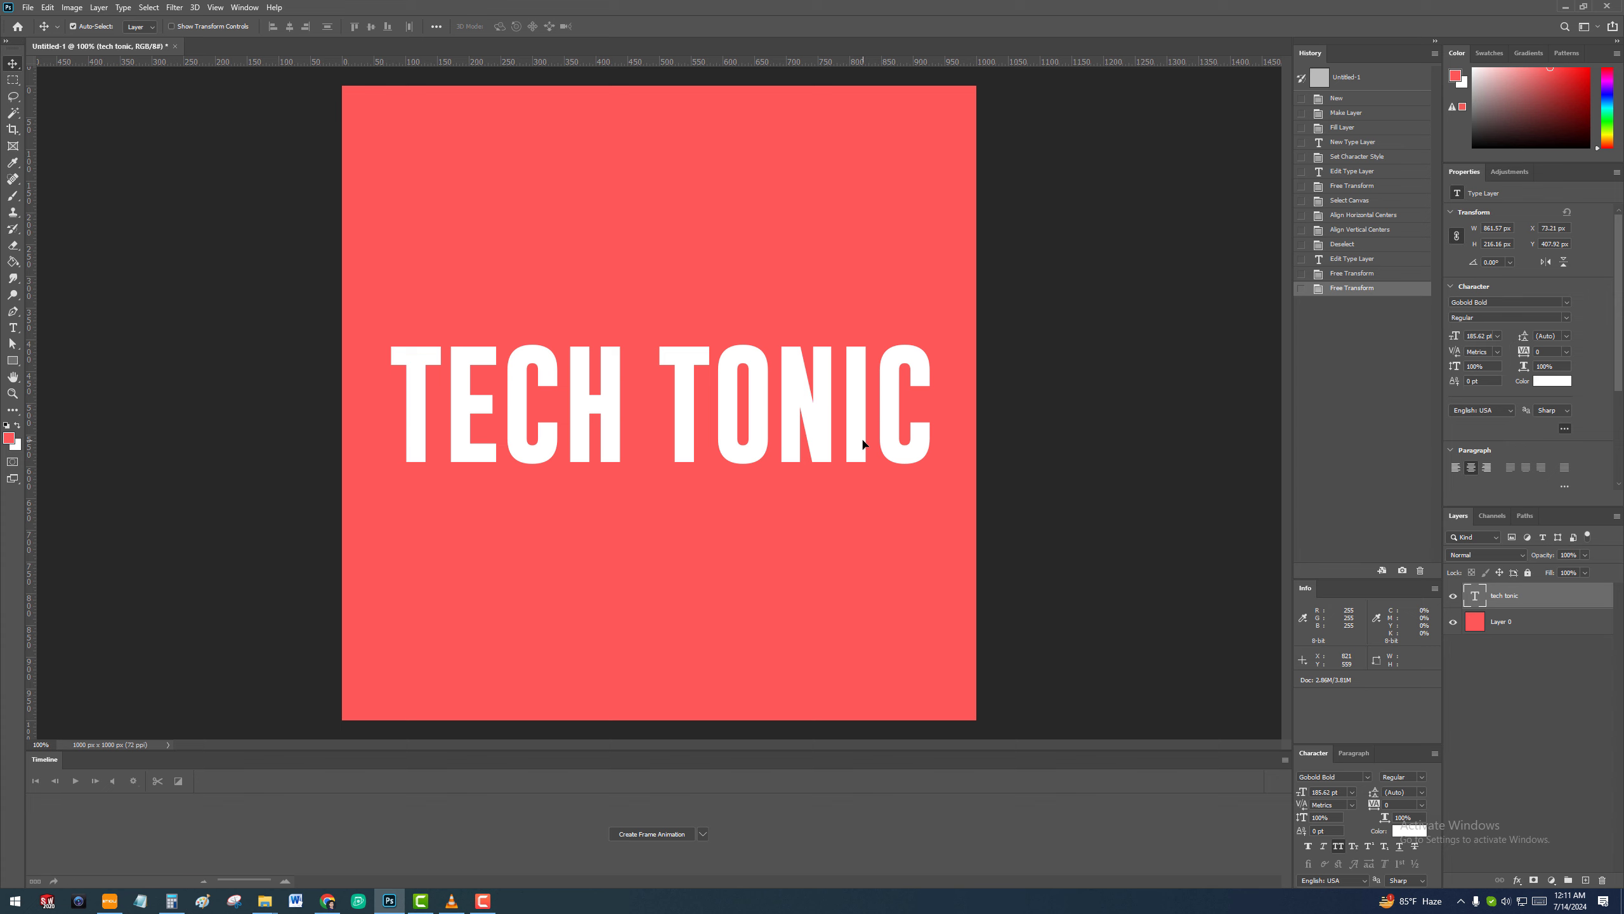
Duplicate the text layer with the same transform repeated until there are 20 stepped copies
{"action": "key", "text": "ctrl+alt+shift+t"}
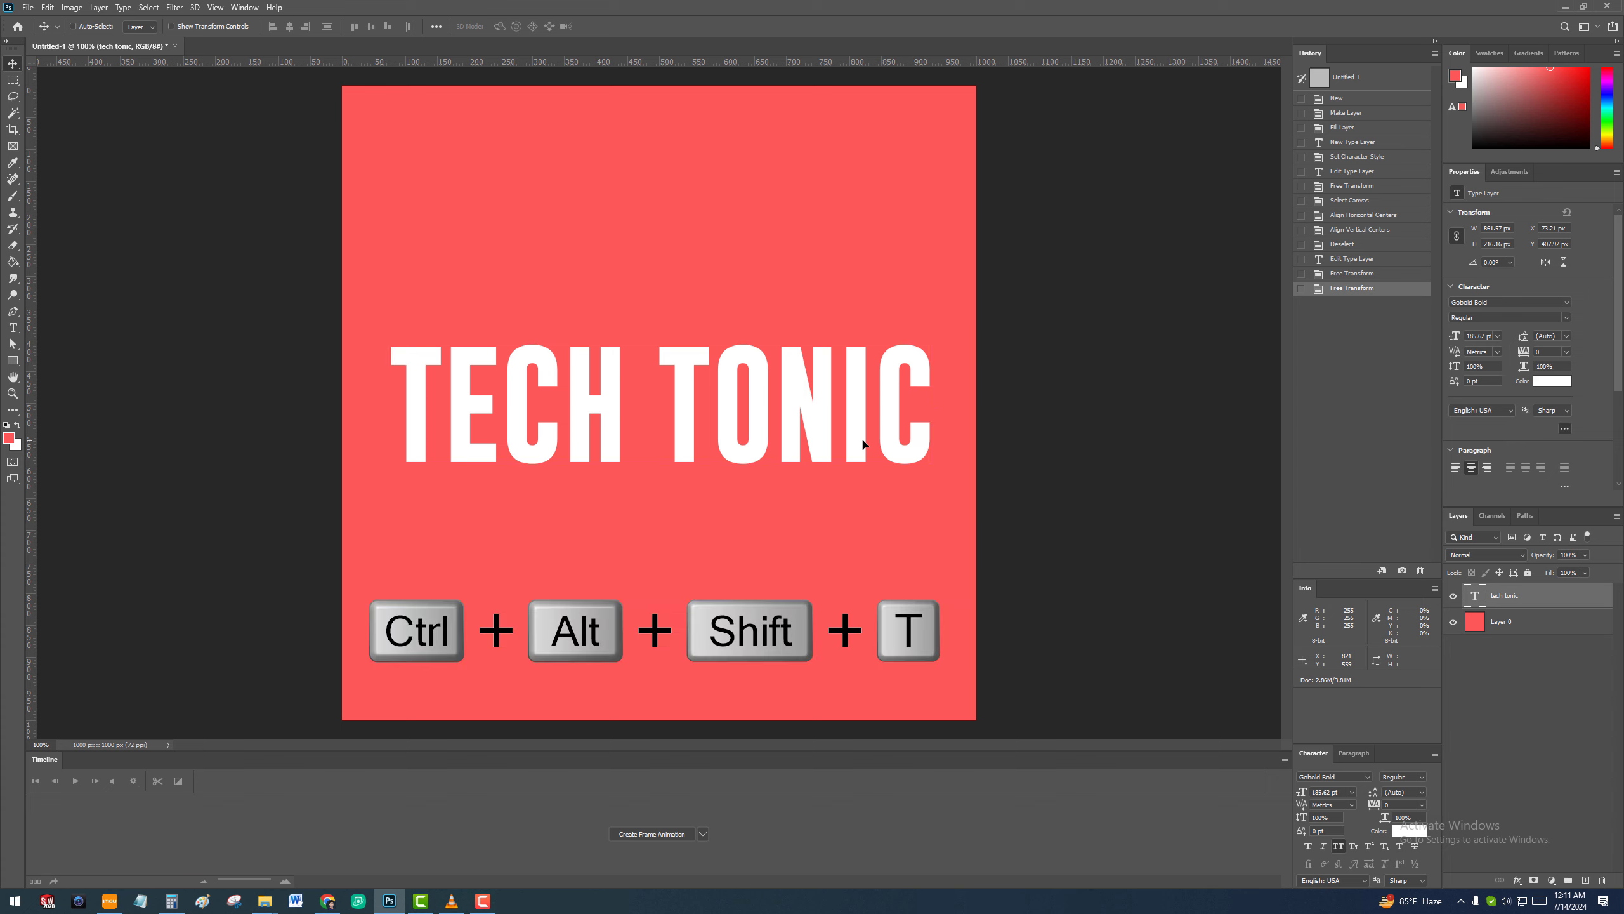
{"action": "key", "text": "ctrl+alt+shift+t"}
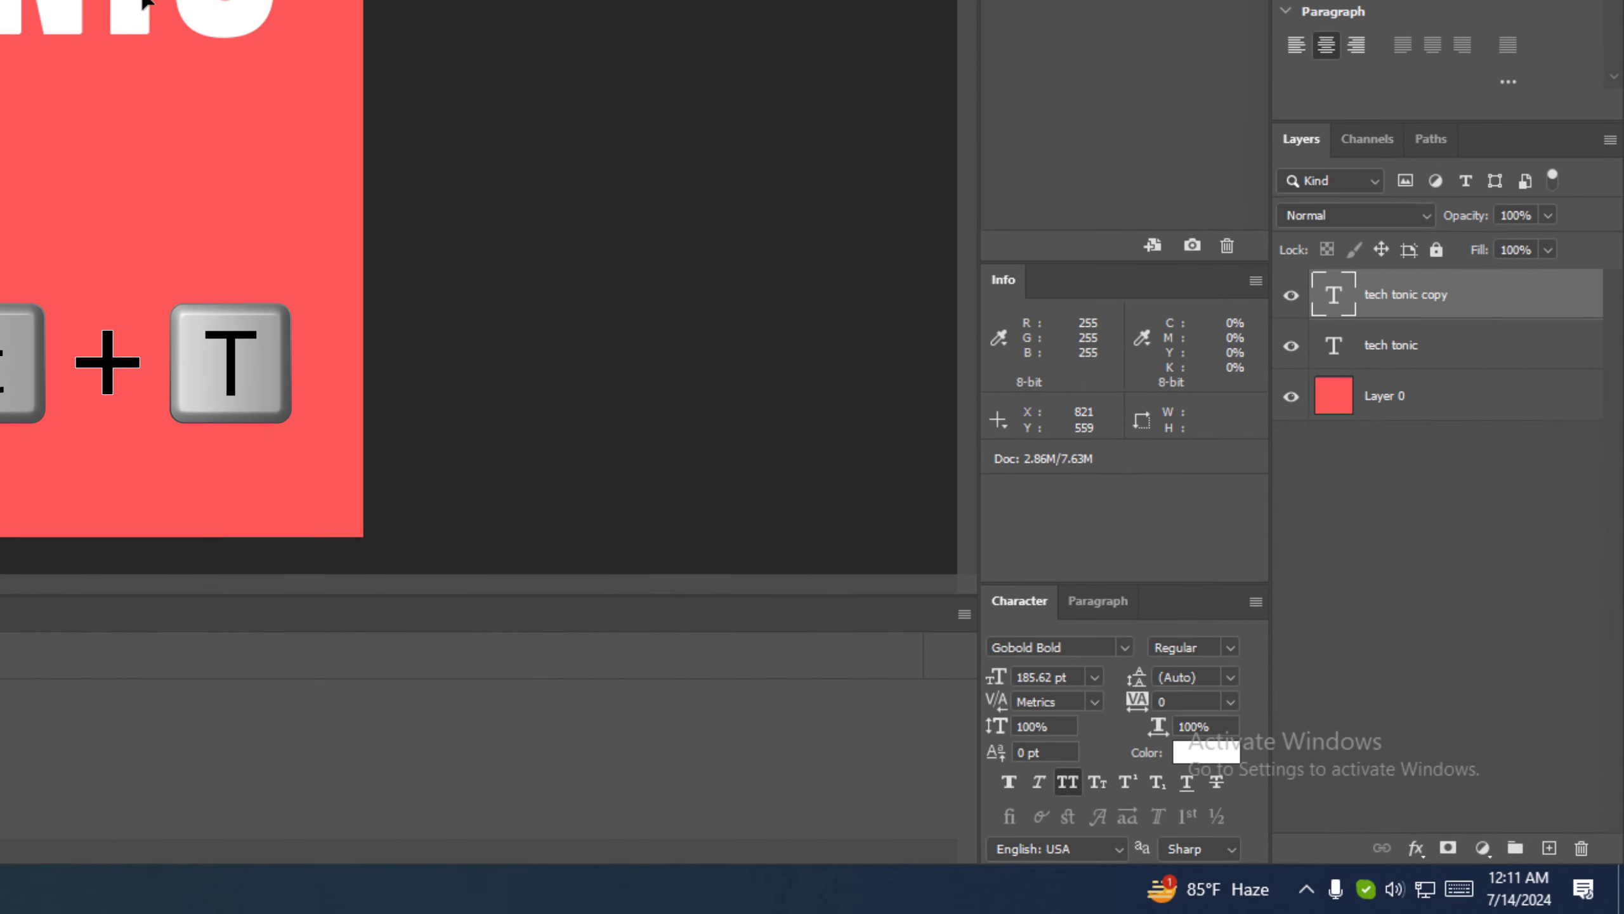
{"action": "key", "text": "ctrl+alt+shift+t"}
{"action": "key", "text": "ctrl+alt+shift+t"}
{"action": "key", "text": "ctrl+alt+shift+t"}
{"action": "key", "text": "ctrl+alt+shift+t"}
{"action": "key", "text": "ctrl+alt+shift+t"}
{"action": "key", "text": "ctrl+alt+shift+t"}
{"action": "key", "text": "ctrl+alt+shift+t"}
{"action": "key", "text": "ctrl+alt+shift+t"}
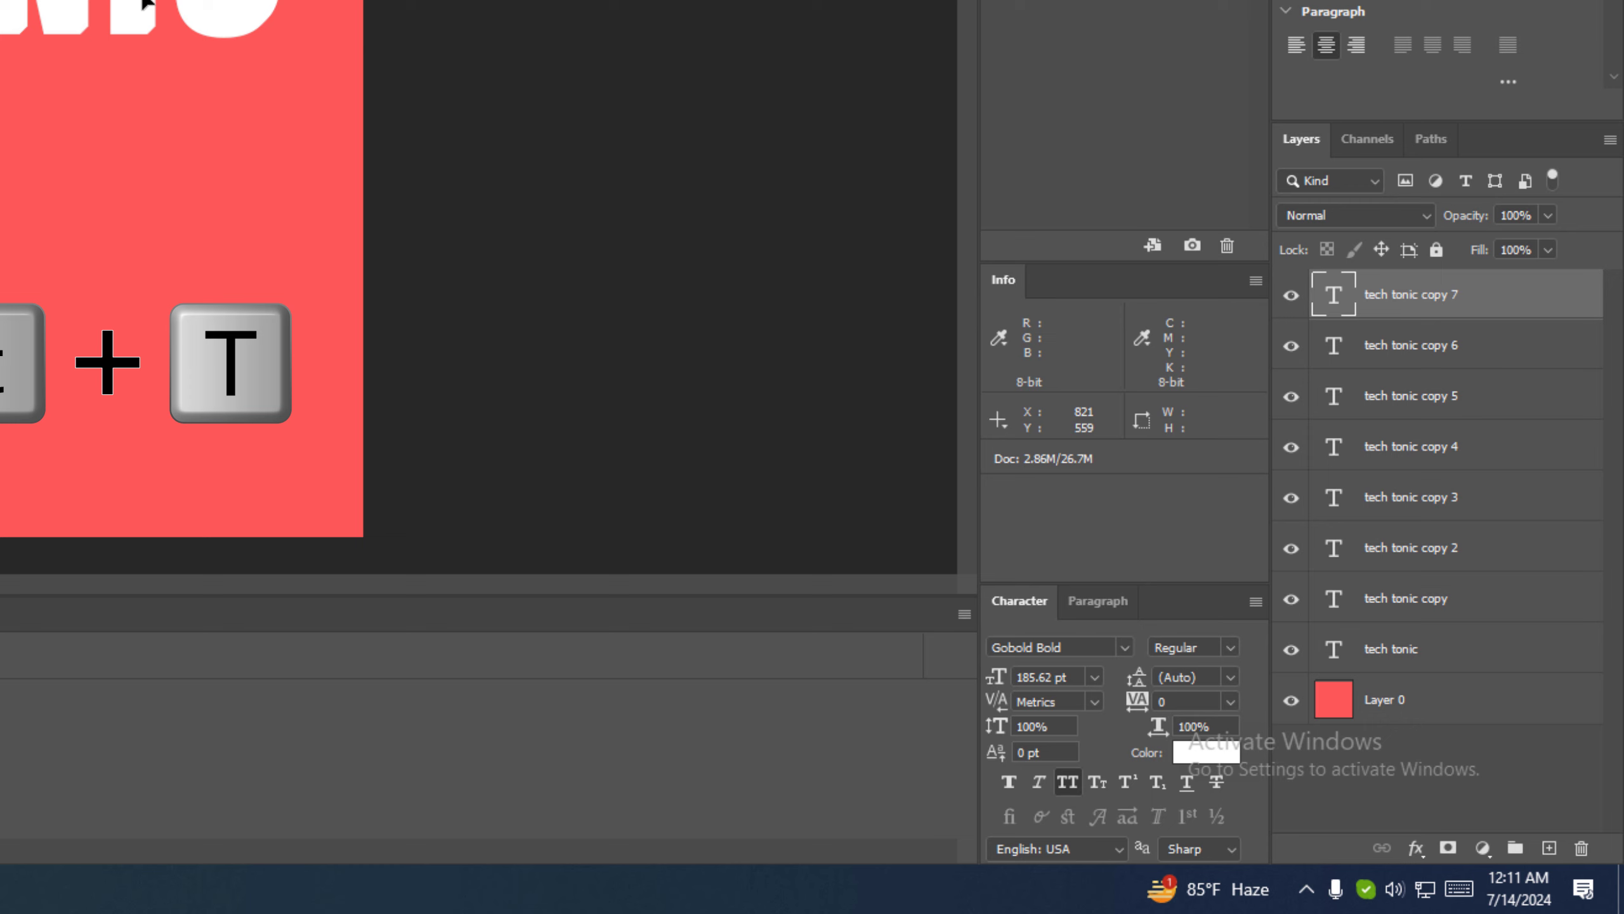
{"action": "key", "text": "ctrl+alt+shift+t"}
{"action": "key", "text": "ctrl+alt+shift+t"}
{"action": "key", "text": "ctrl+alt+shift+t"}
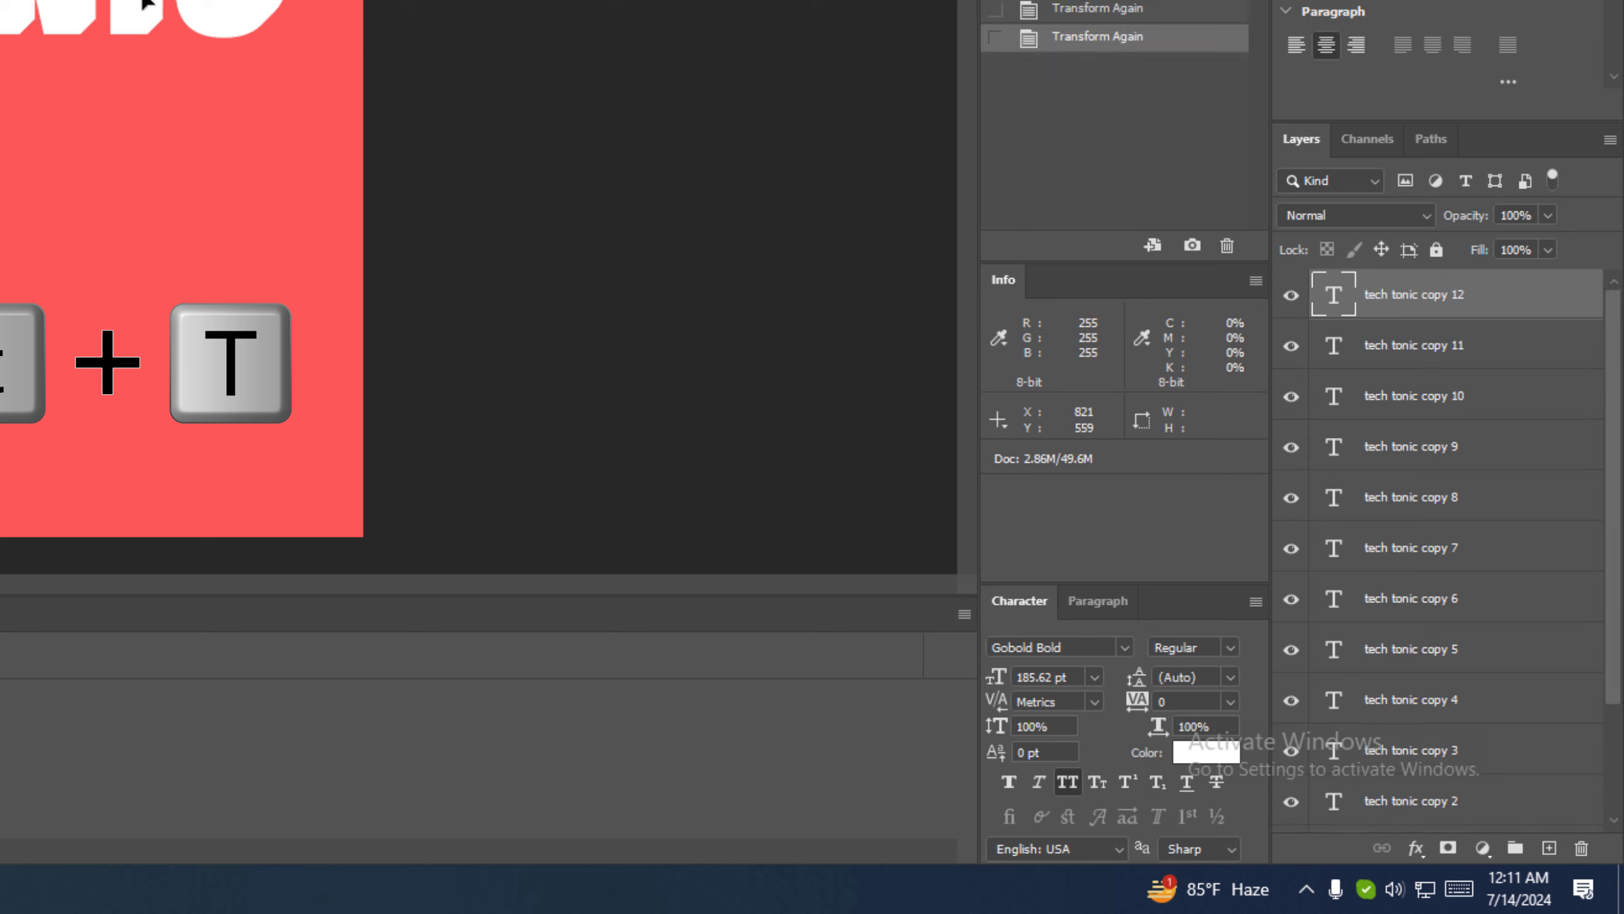
{"action": "key", "text": "ctrl+alt+shift+t"}
{"action": "key", "text": "ctrl+alt+shift+t"}
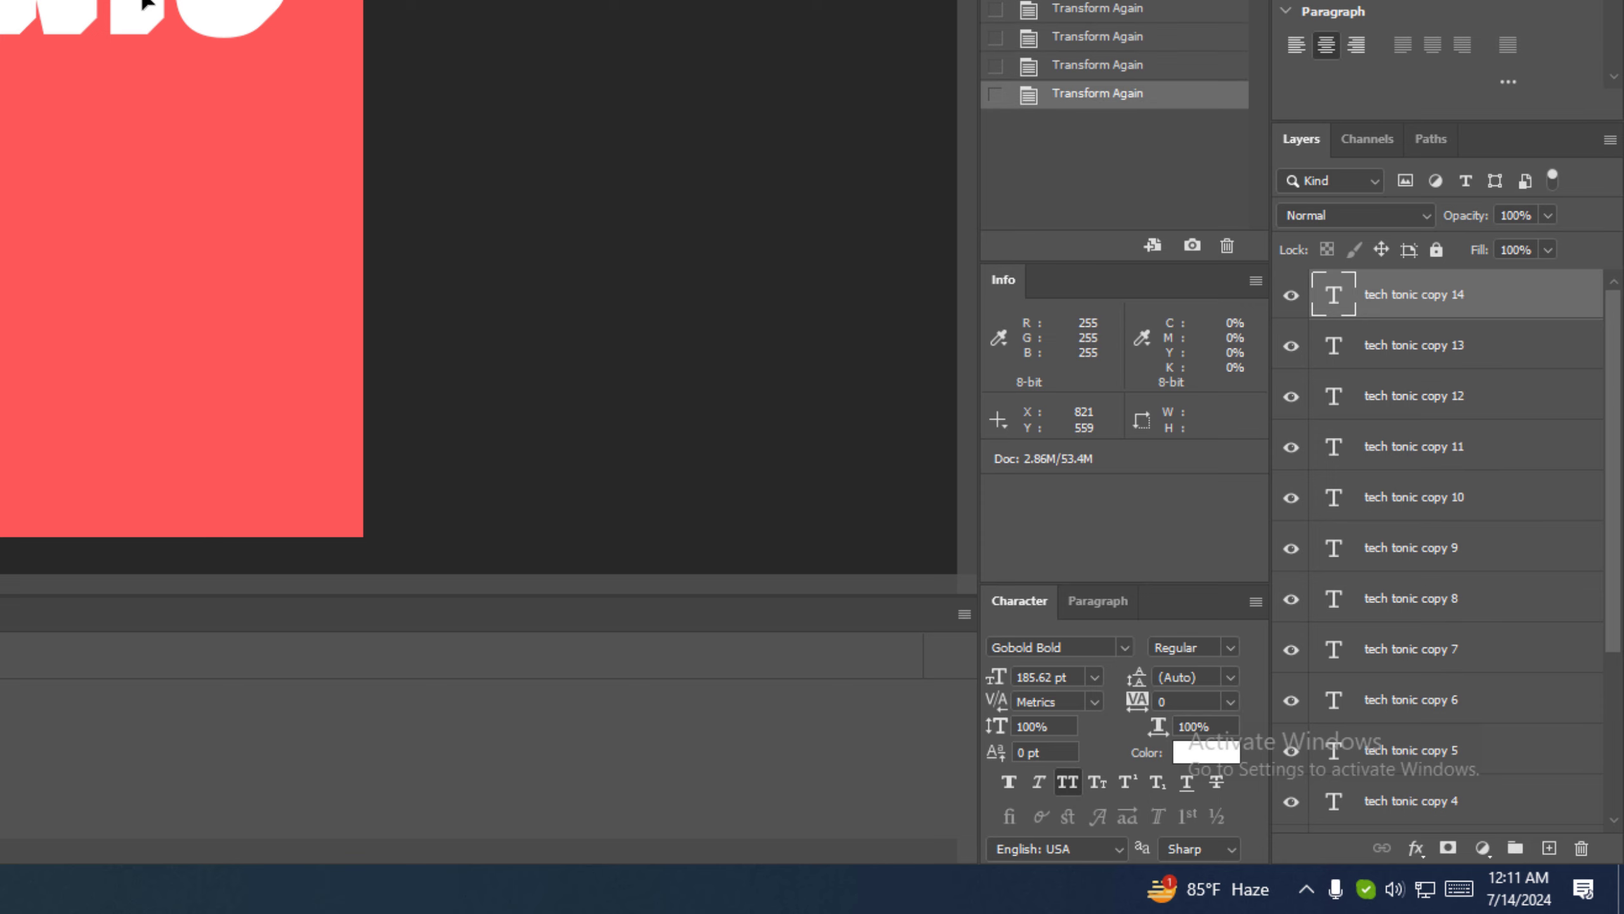
{"action": "key", "text": "ctrl+alt+shift+t"}
{"action": "key", "text": "ctrl+alt+shift+t"}
{"action": "key", "text": "ctrl+alt+shift+t"}
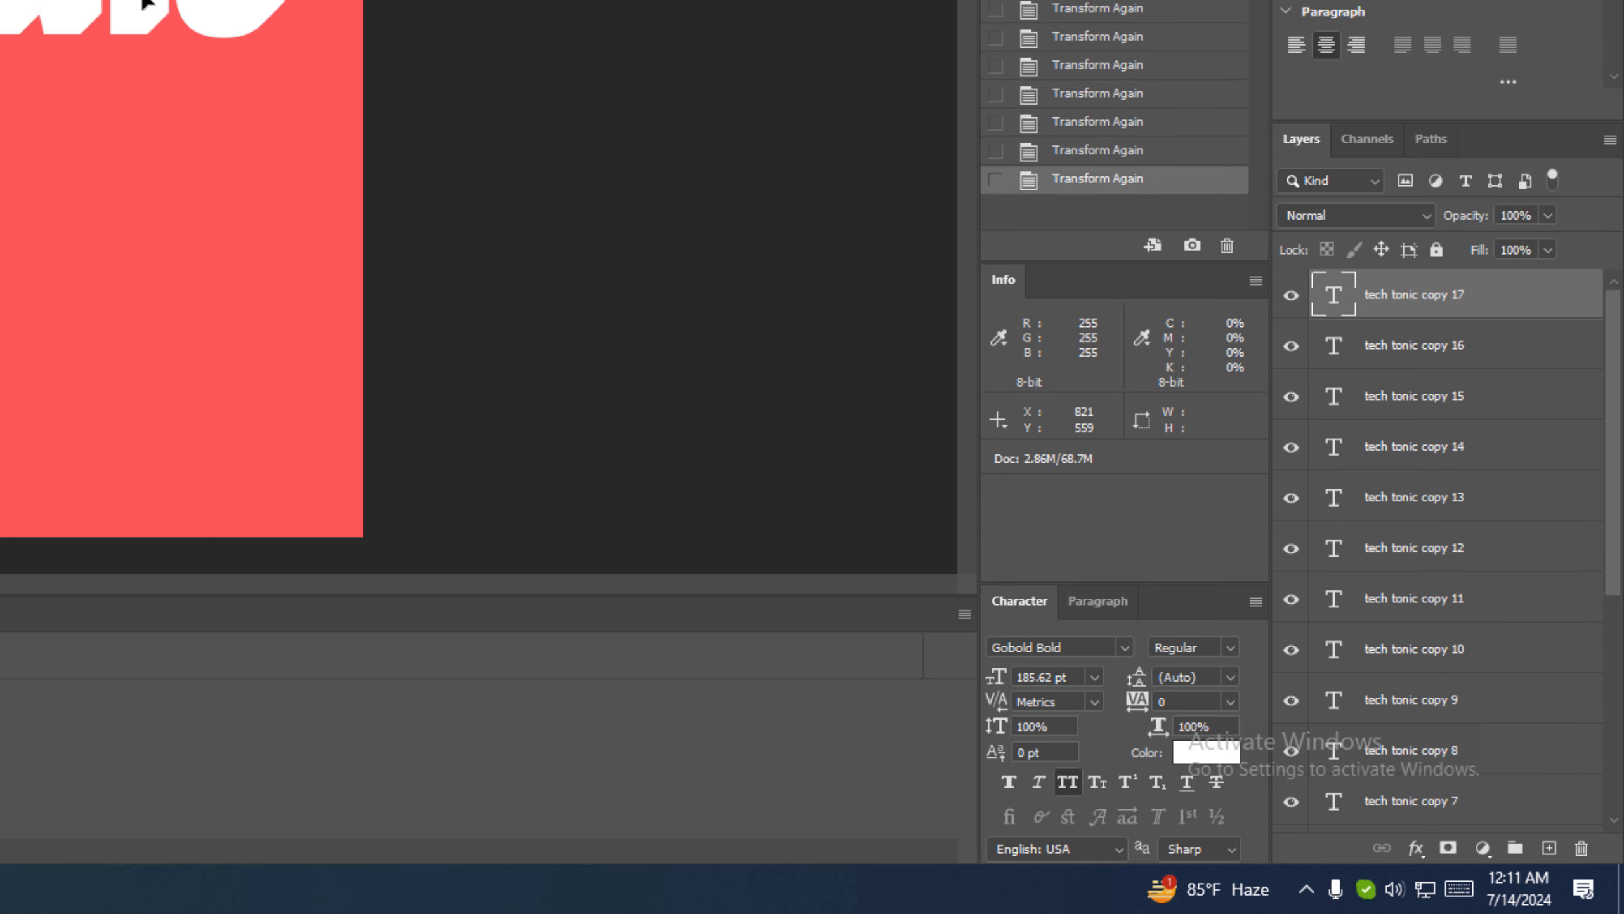
{"action": "key", "text": "ctrl+alt+shift+t"}
{"action": "key", "text": "ctrl+alt+shift+t"}
{"action": "key", "text": "ctrl+alt+shift+t"}
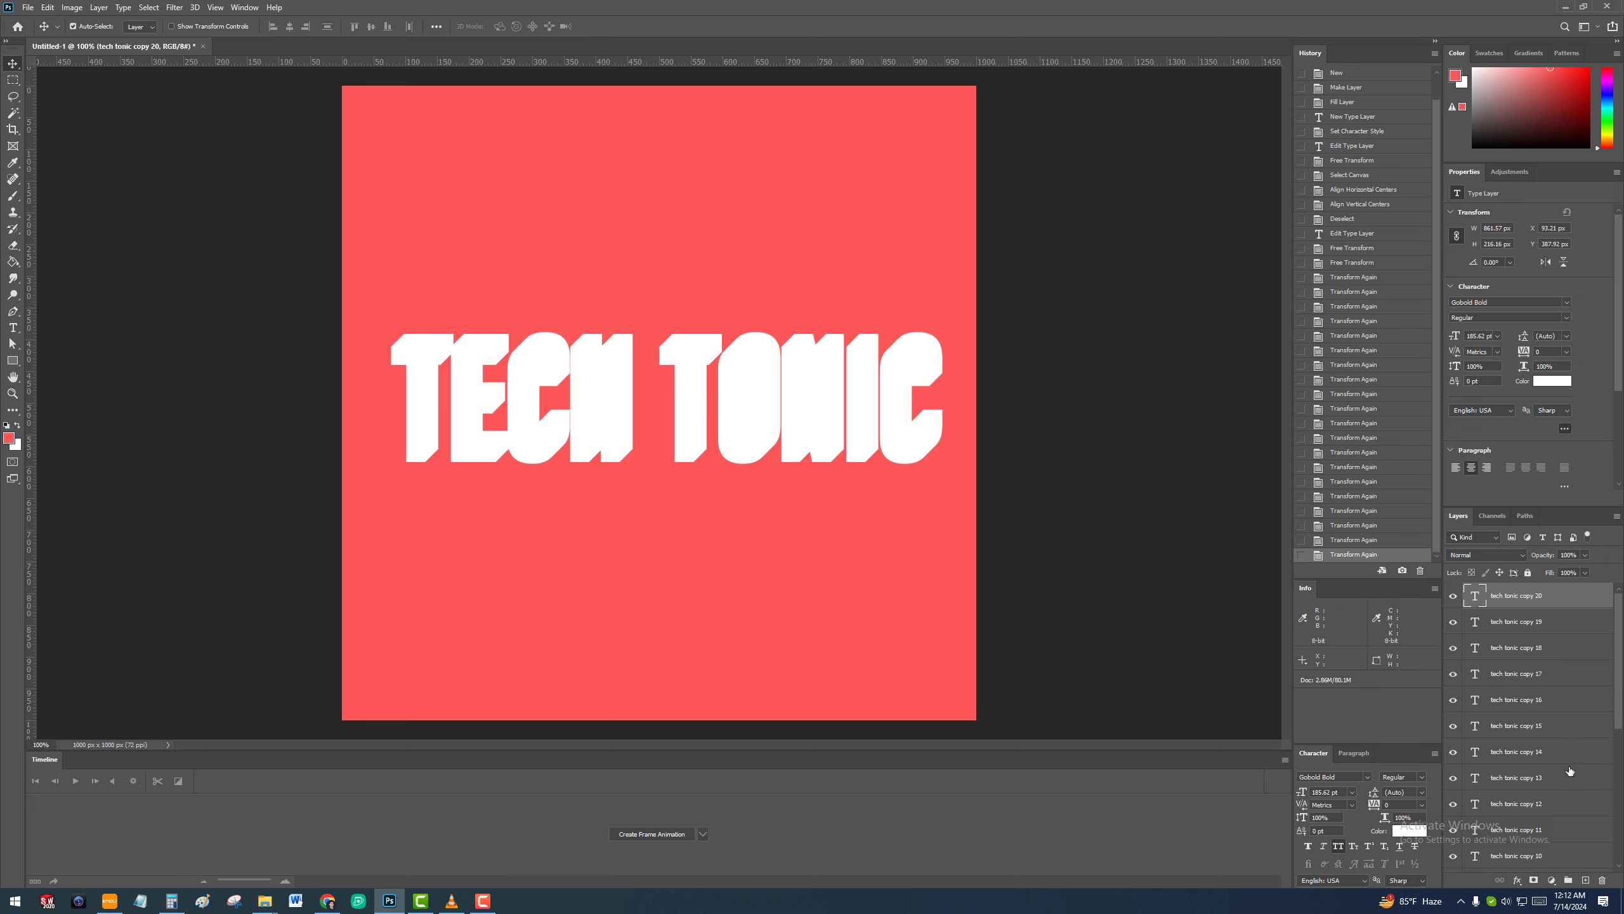
Group all the text copies, from tech tonic copy to tech tonic copy 20, leaving out the original text layer
{"action": "scroll", "coordinate": [1570, 770], "scroll_direction": "down", "scroll_amount": 1}
{"action": "scroll", "coordinate": [1567, 755], "scroll_direction": "down", "scroll_amount": 5}
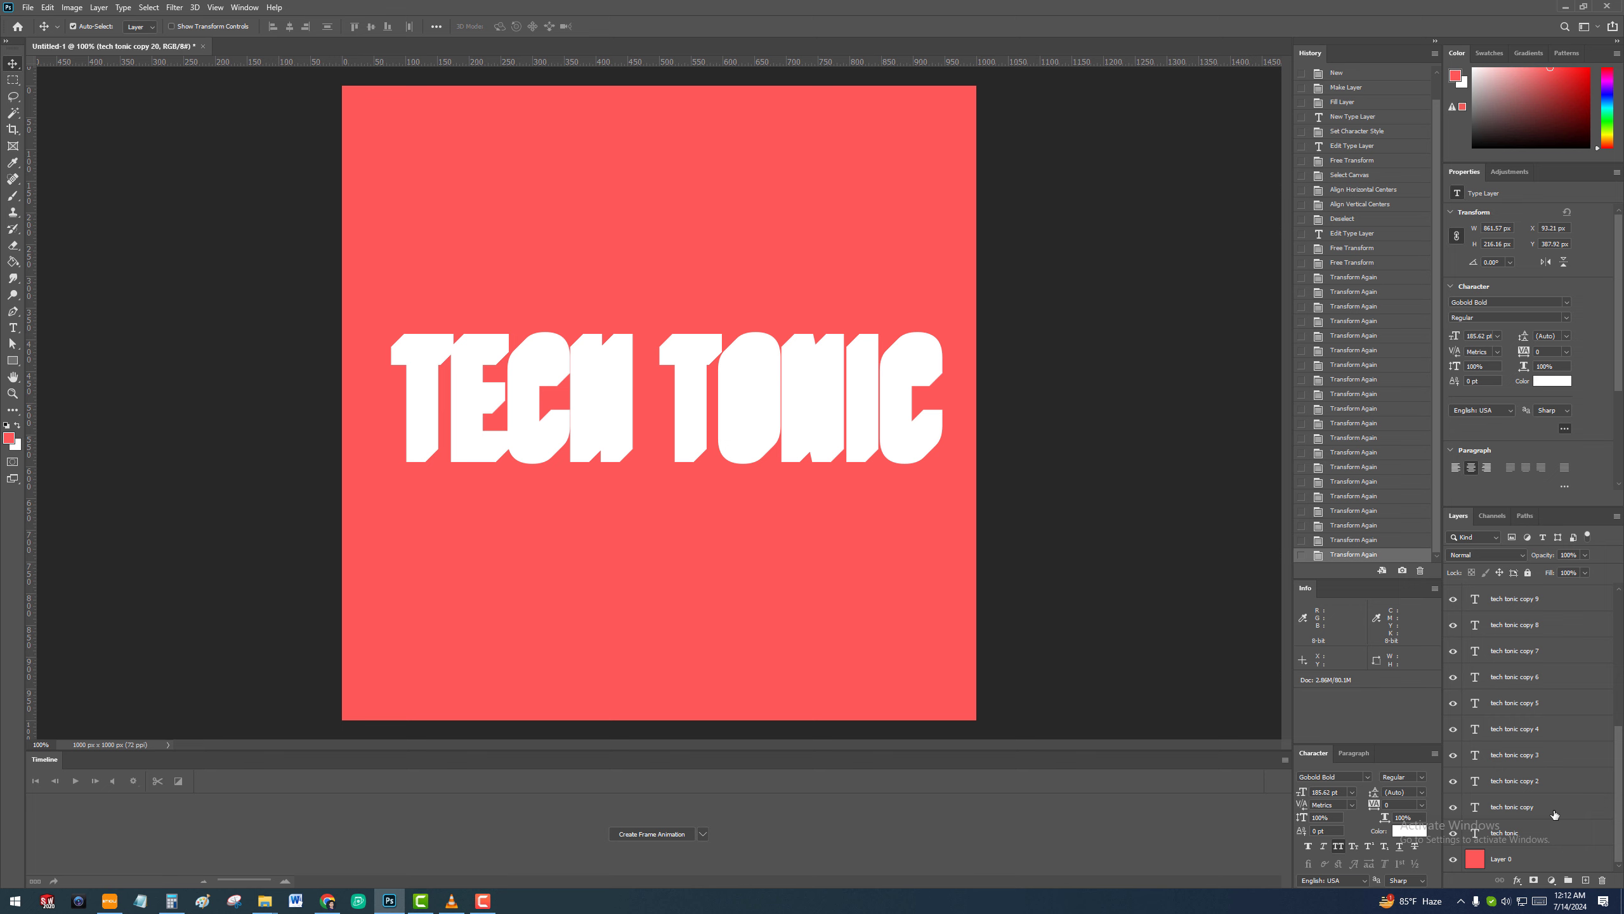
{"action": "left_click", "coordinate": [1556, 815], "text": "shift"}
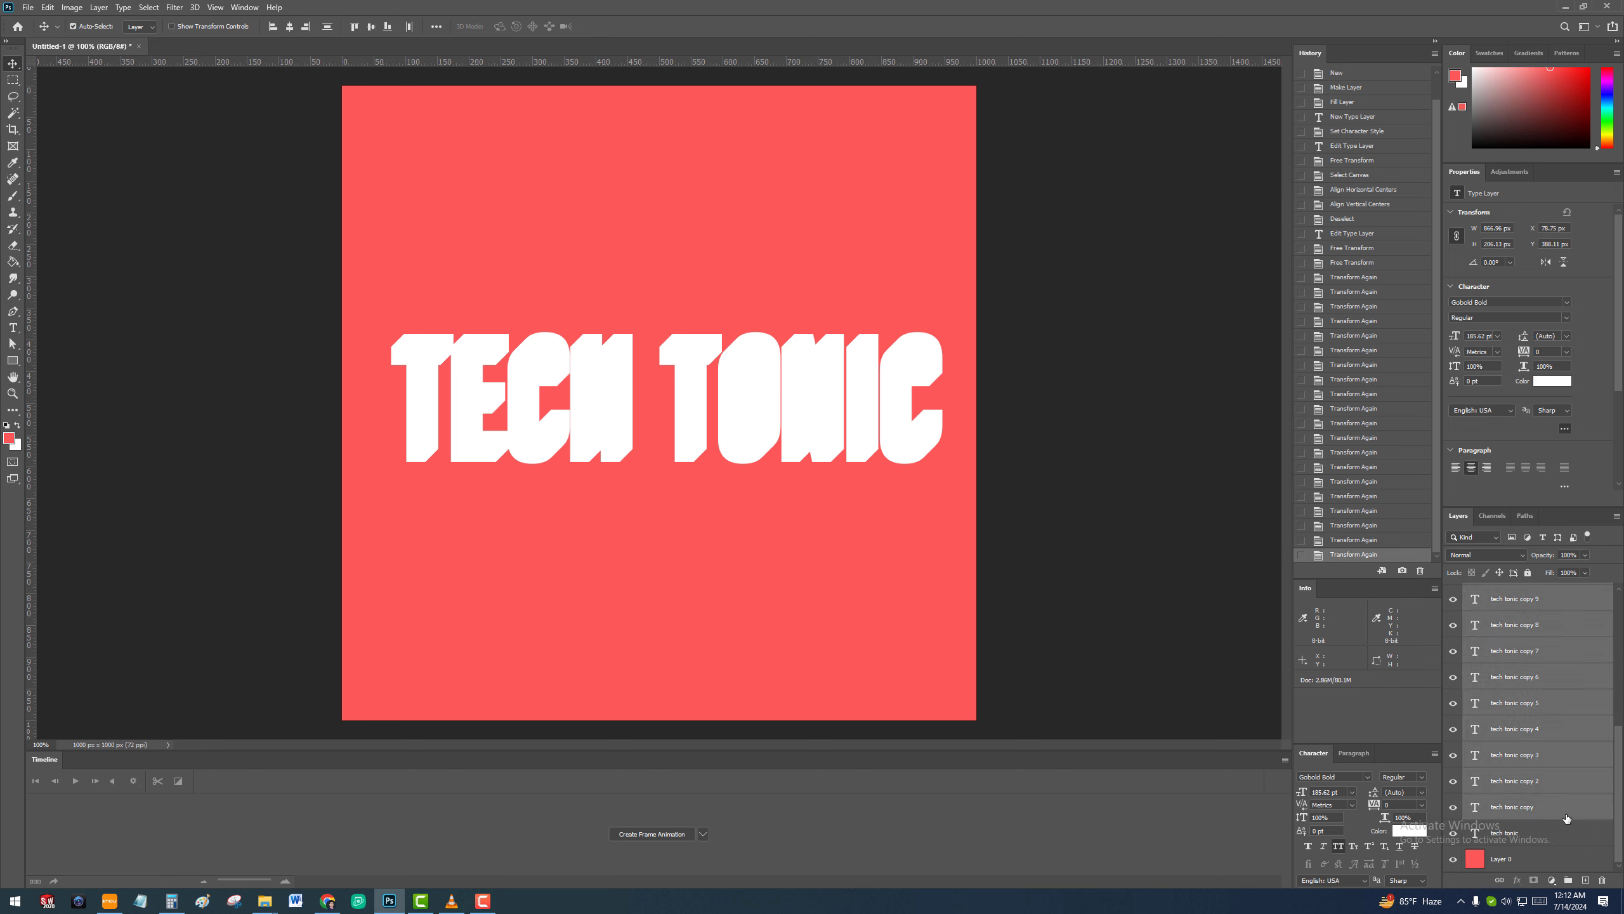
{"action": "scroll", "coordinate": [1550, 777], "scroll_direction": "up", "scroll_amount": 5}
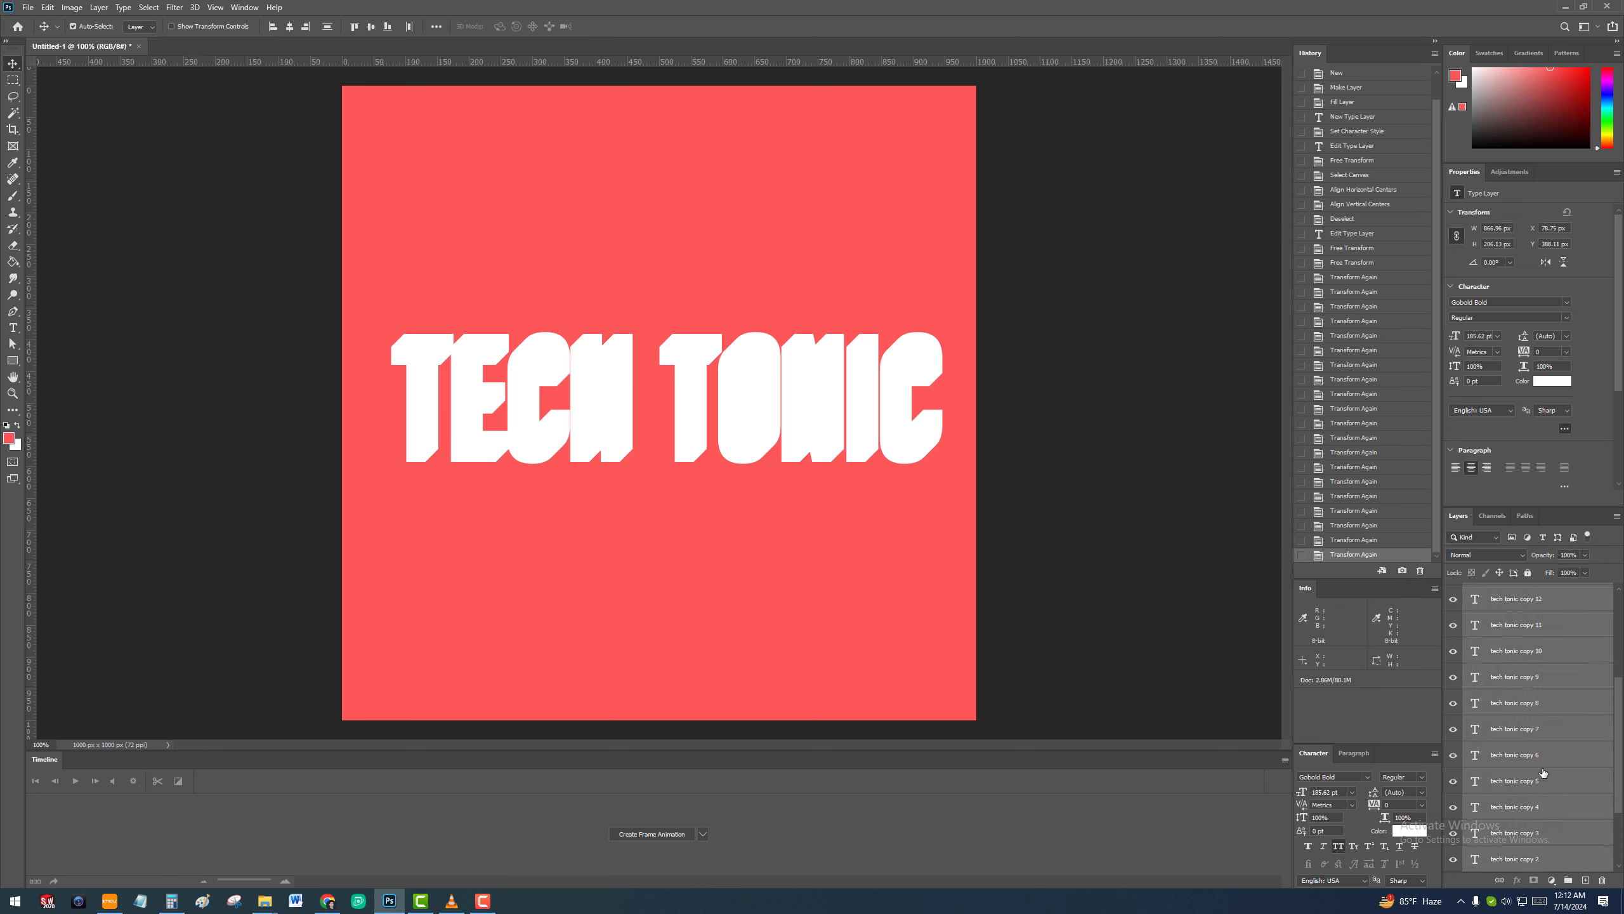
{"action": "scroll", "coordinate": [1550, 650], "scroll_direction": "down", "scroll_amount": 5}
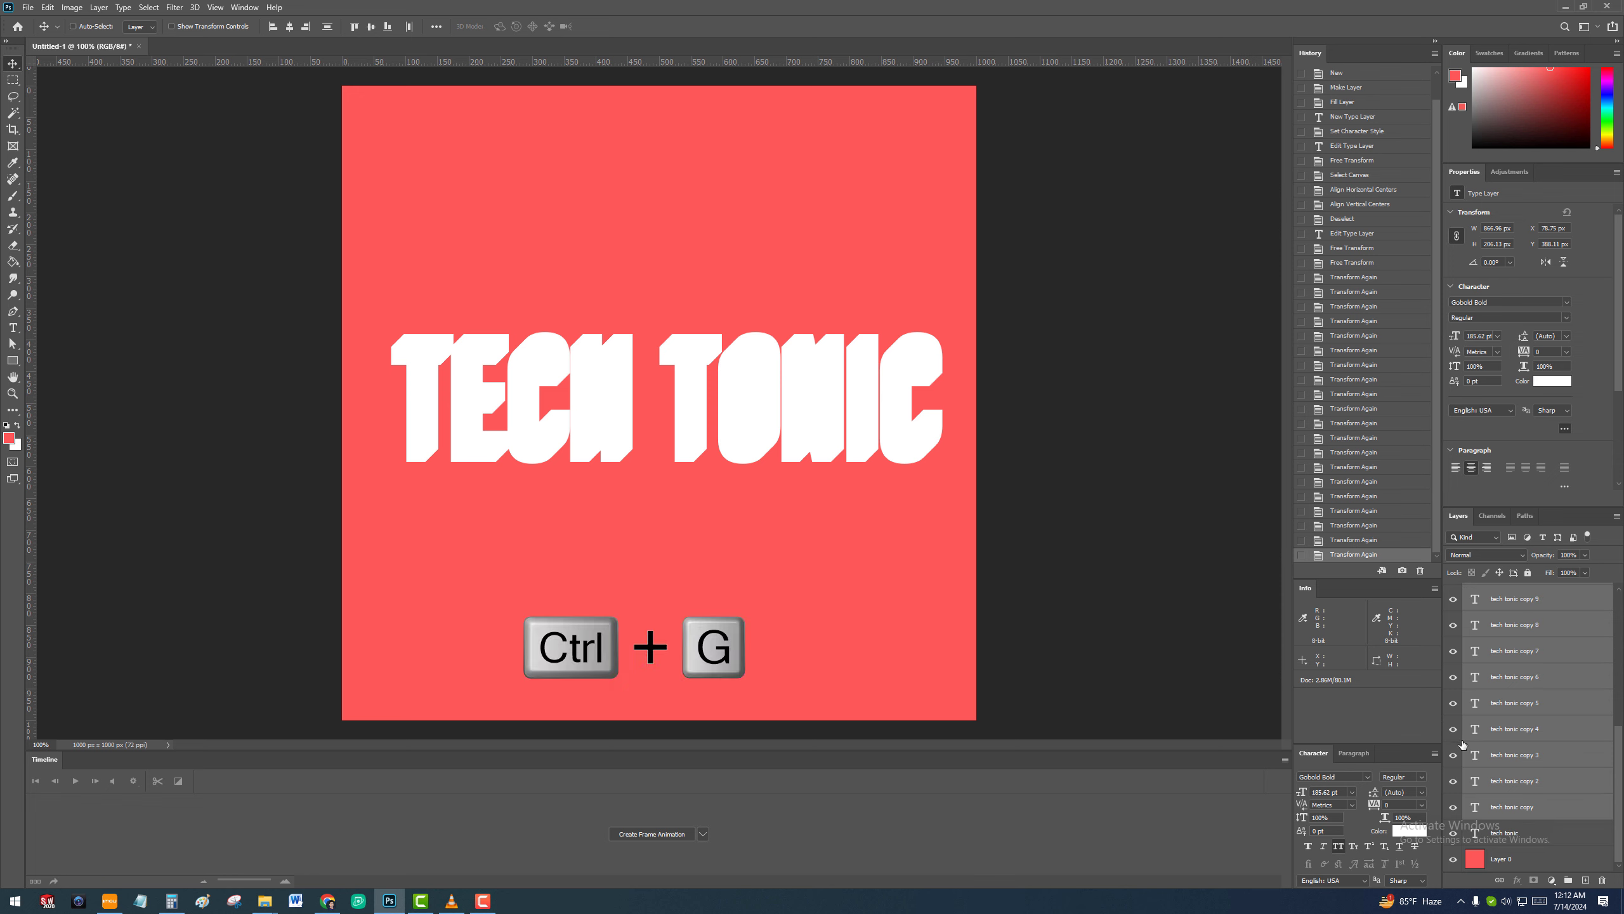
{"action": "key", "text": "ctrl+g"}
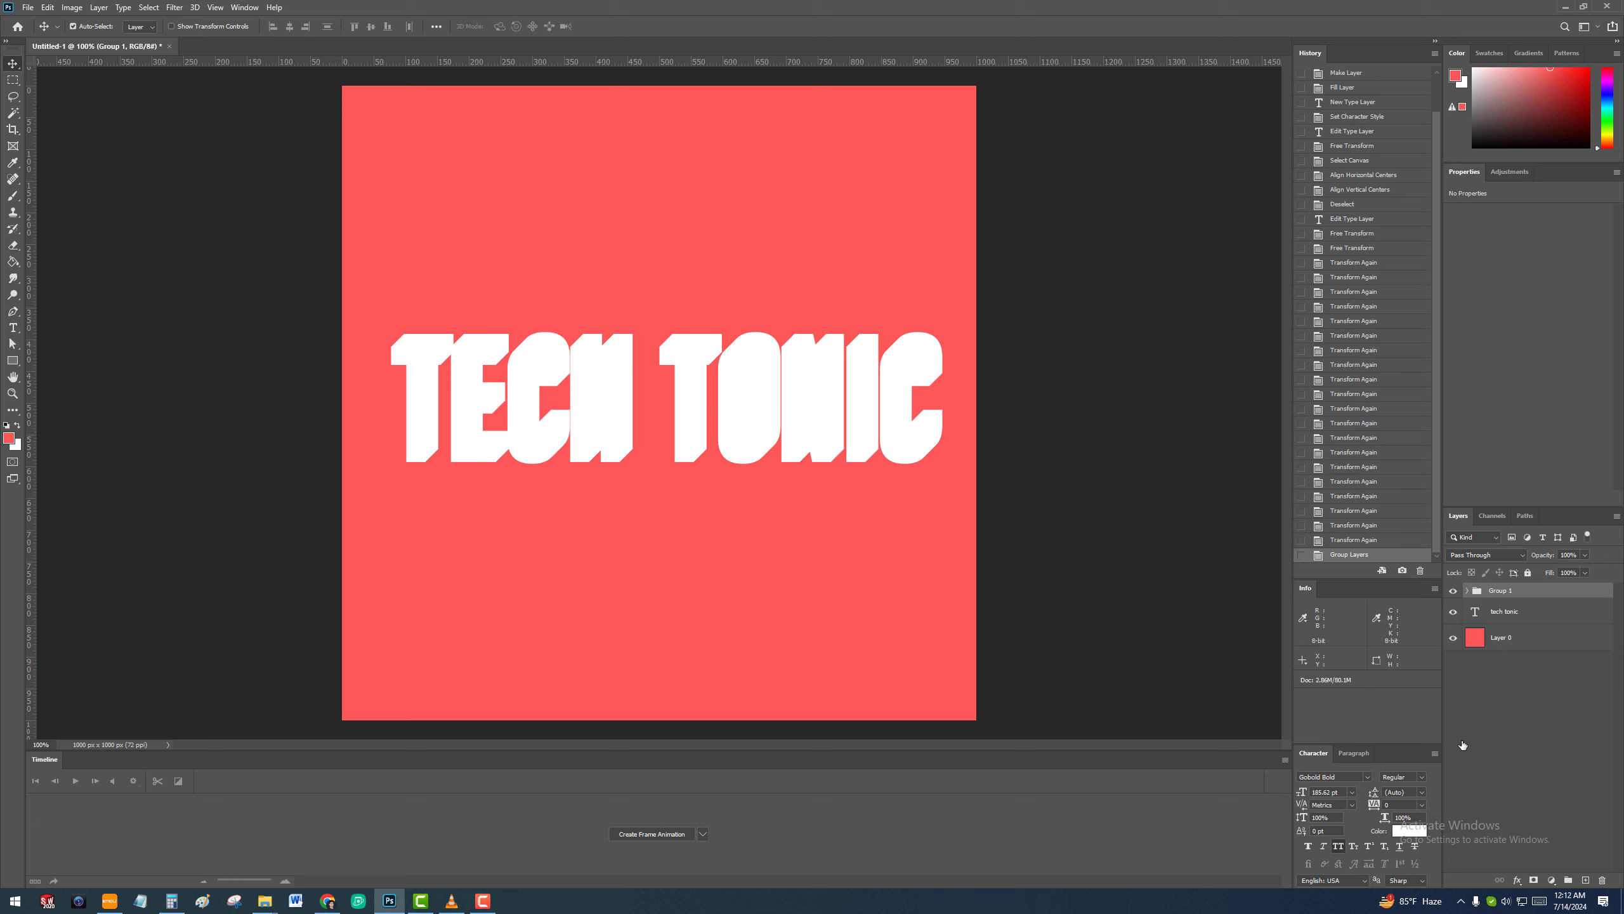
Rename the new group "Shadow 1" and place it beneath the tech tonic text layer
{"action": "double_click", "coordinate": [1505, 591]}
{"action": "type", "text": "Shadow 1"}
{"action": "key", "text": "Return"}
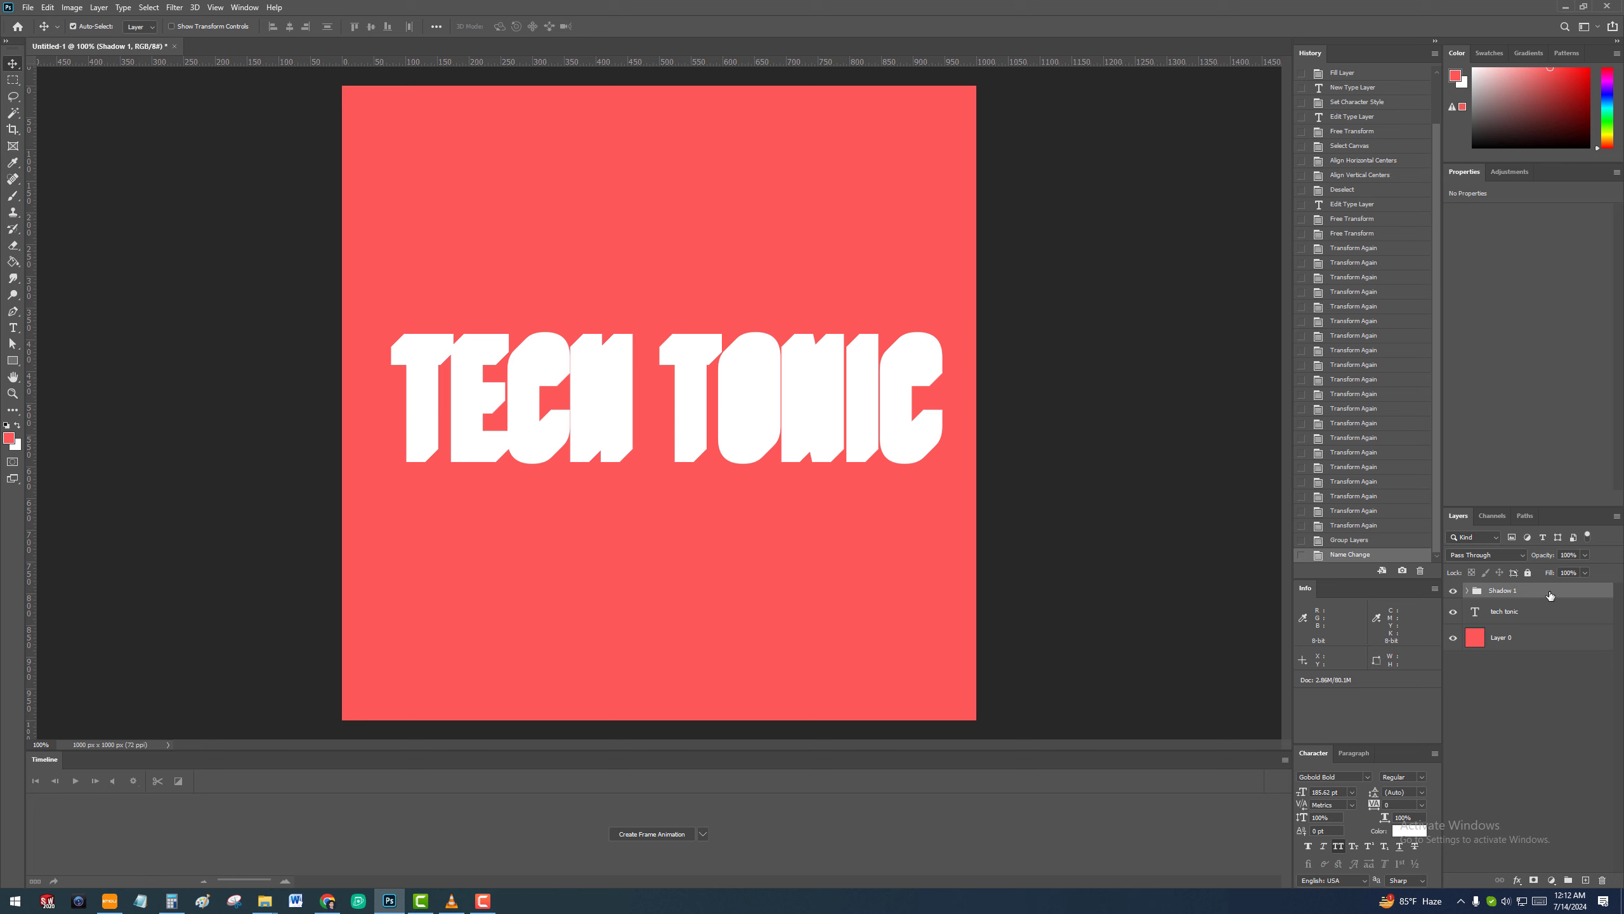
{"action": "left_click_drag", "start_coordinate": [1550, 596], "coordinate": [1555, 617]}
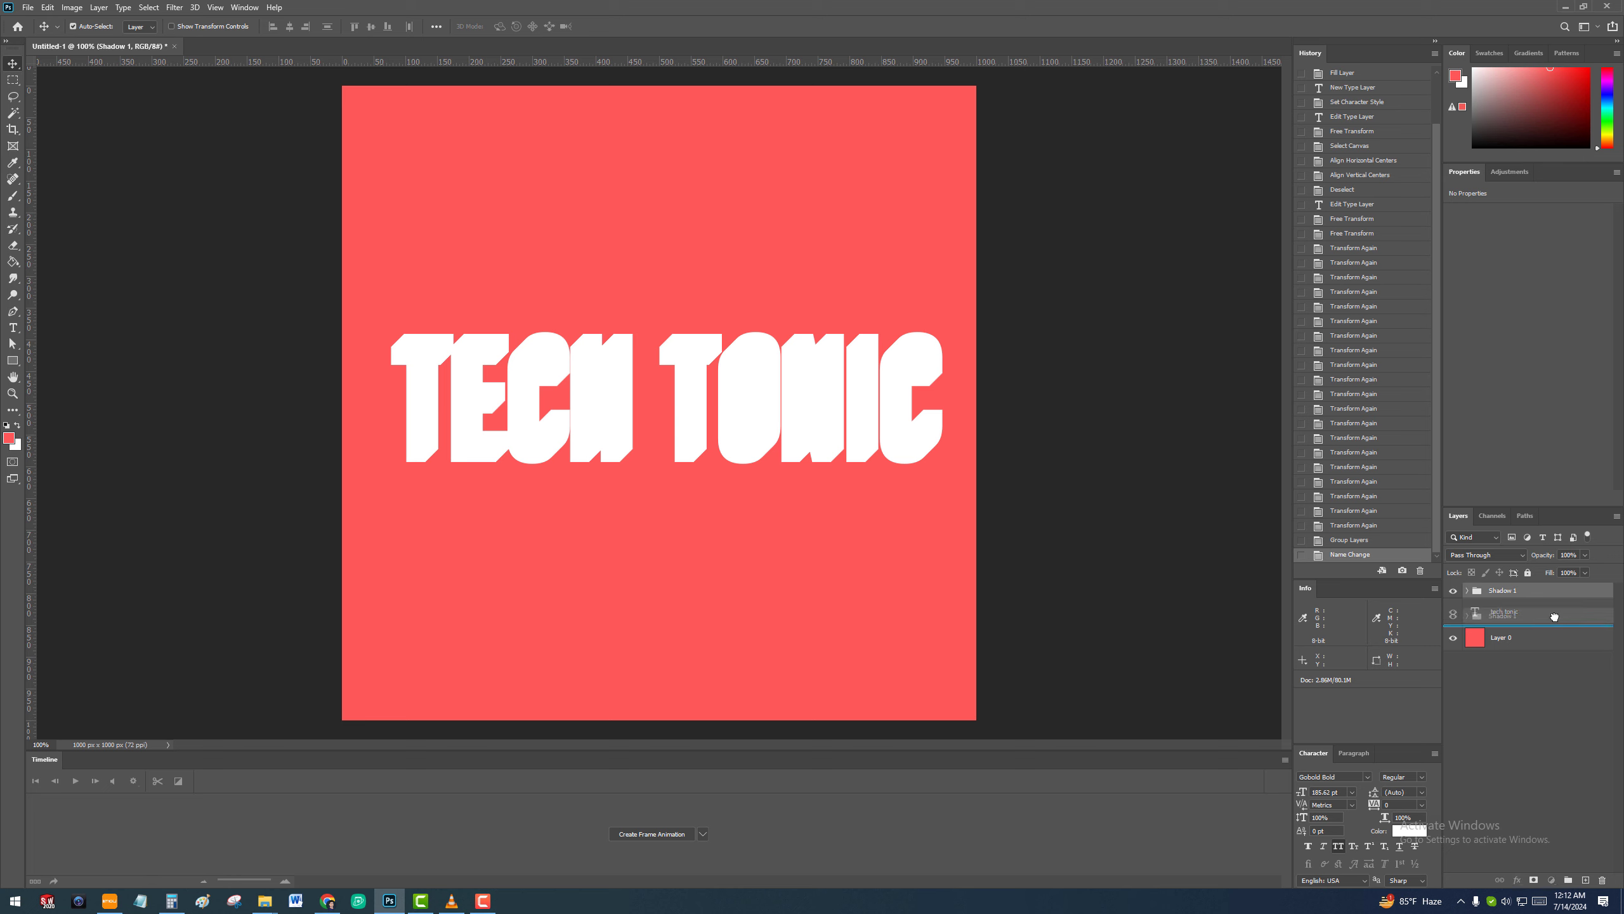
{"action": "left_click_drag", "start_coordinate": [1555, 616], "coordinate": [1555, 616]}
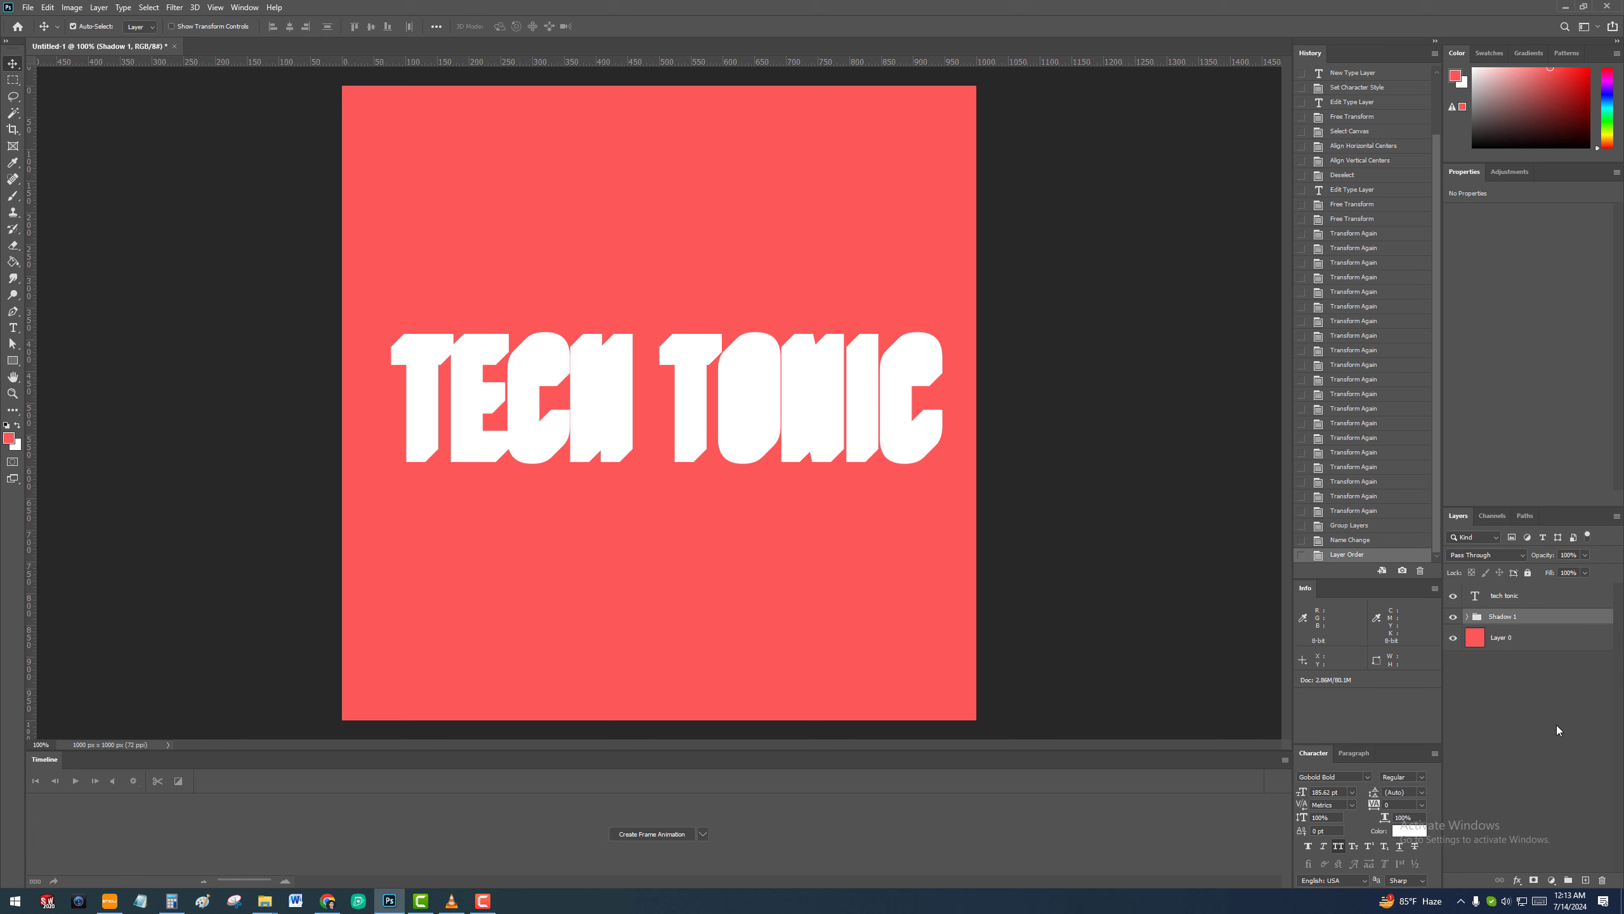
Apply a Color Overlay in dark gray #2f2f2f to the Shadow 1 group and collapse its effects list
{"action": "left_click", "coordinate": [1519, 881]}
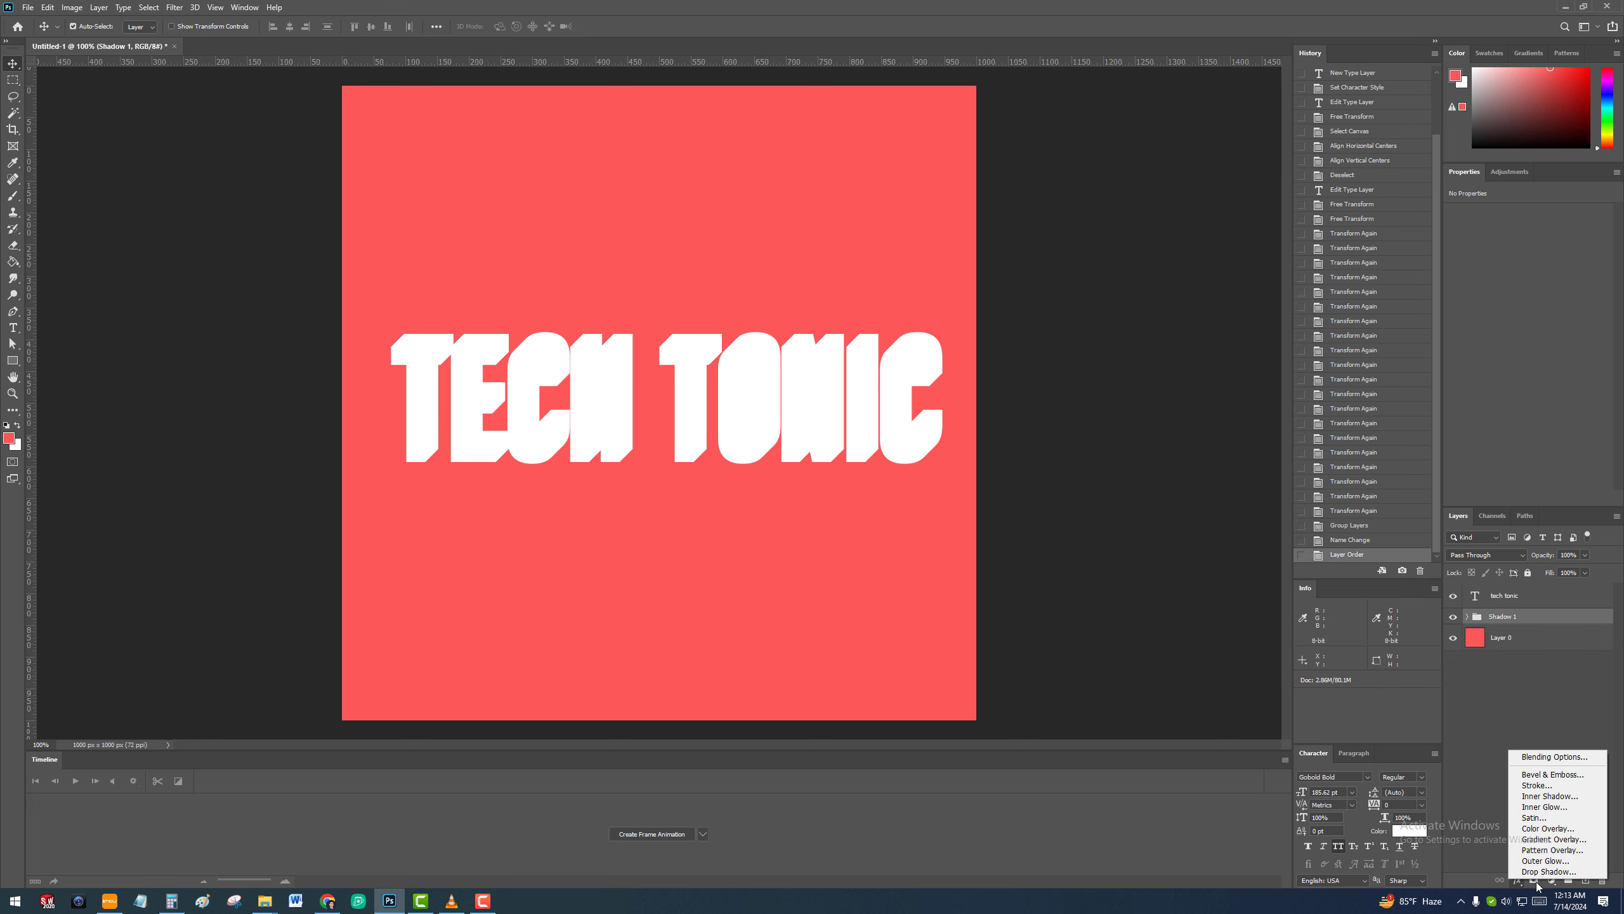
{"action": "left_click", "coordinate": [1521, 883]}
{"action": "left_click", "coordinate": [1518, 884]}
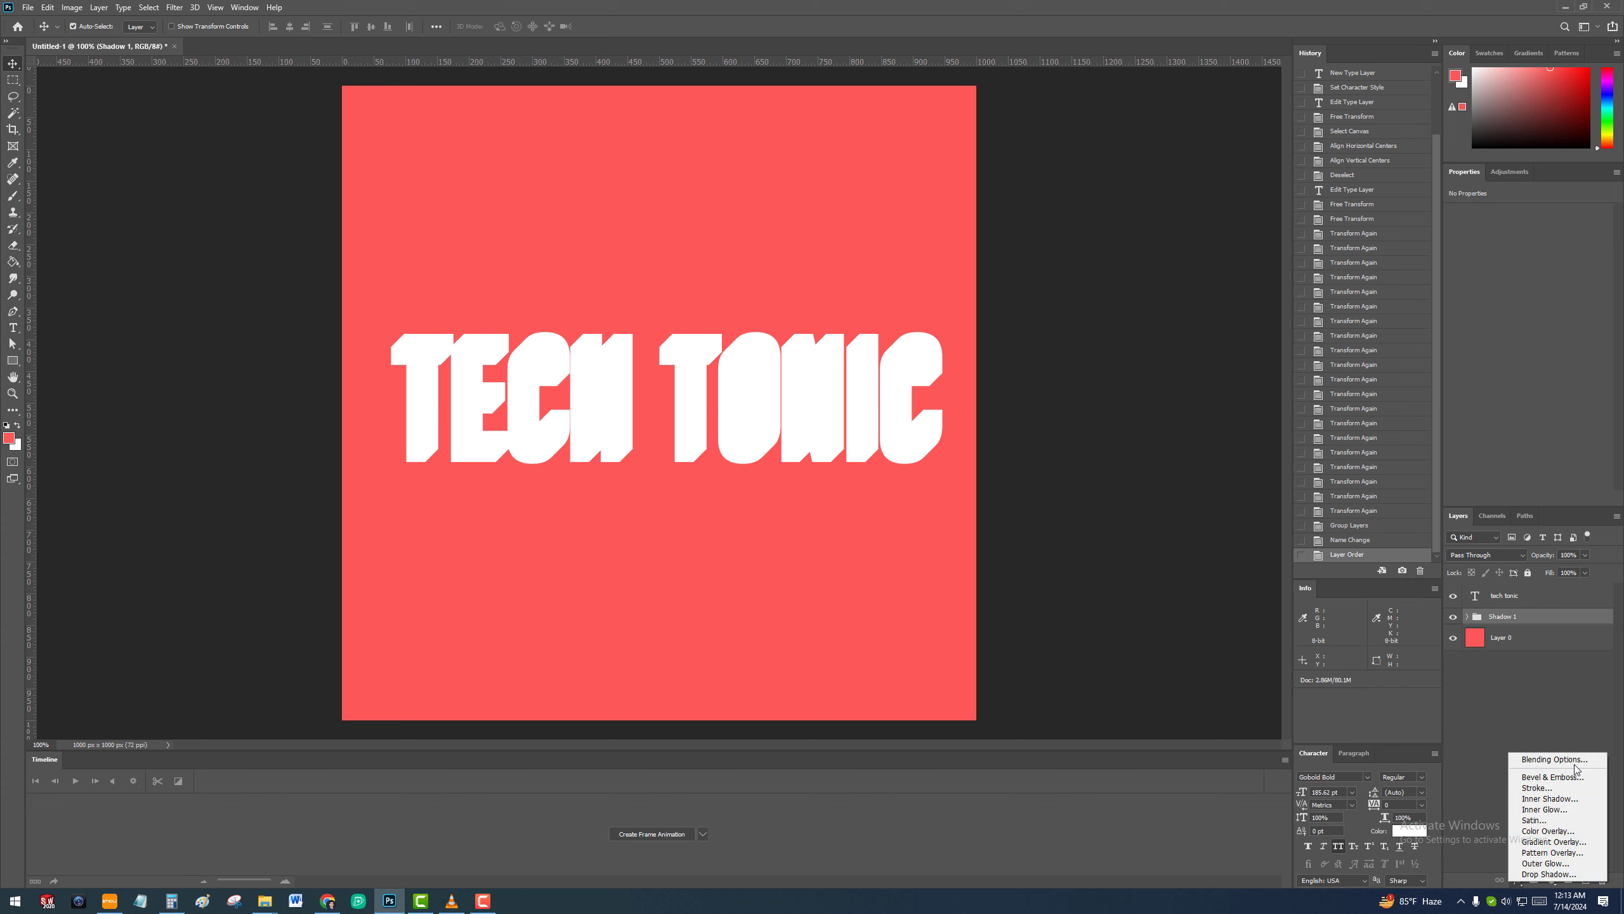
{"action": "left_click", "coordinate": [1559, 830]}
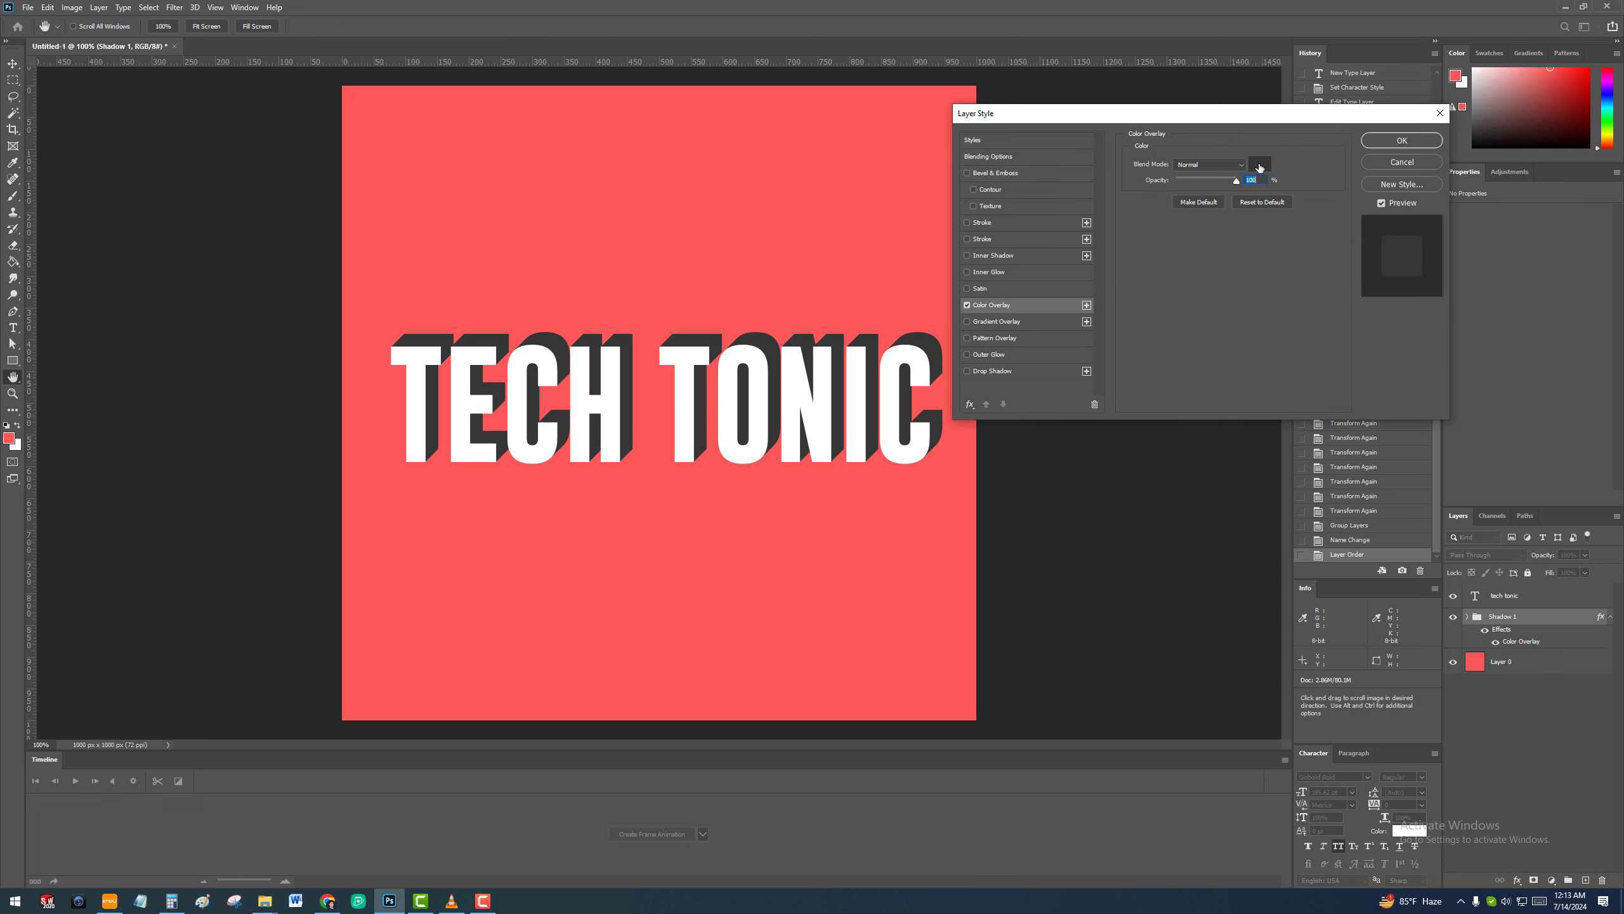
{"action": "left_click", "coordinate": [1260, 164]}
{"action": "left_click_drag", "start_coordinate": [1044, 666], "coordinate": [1006, 648]}
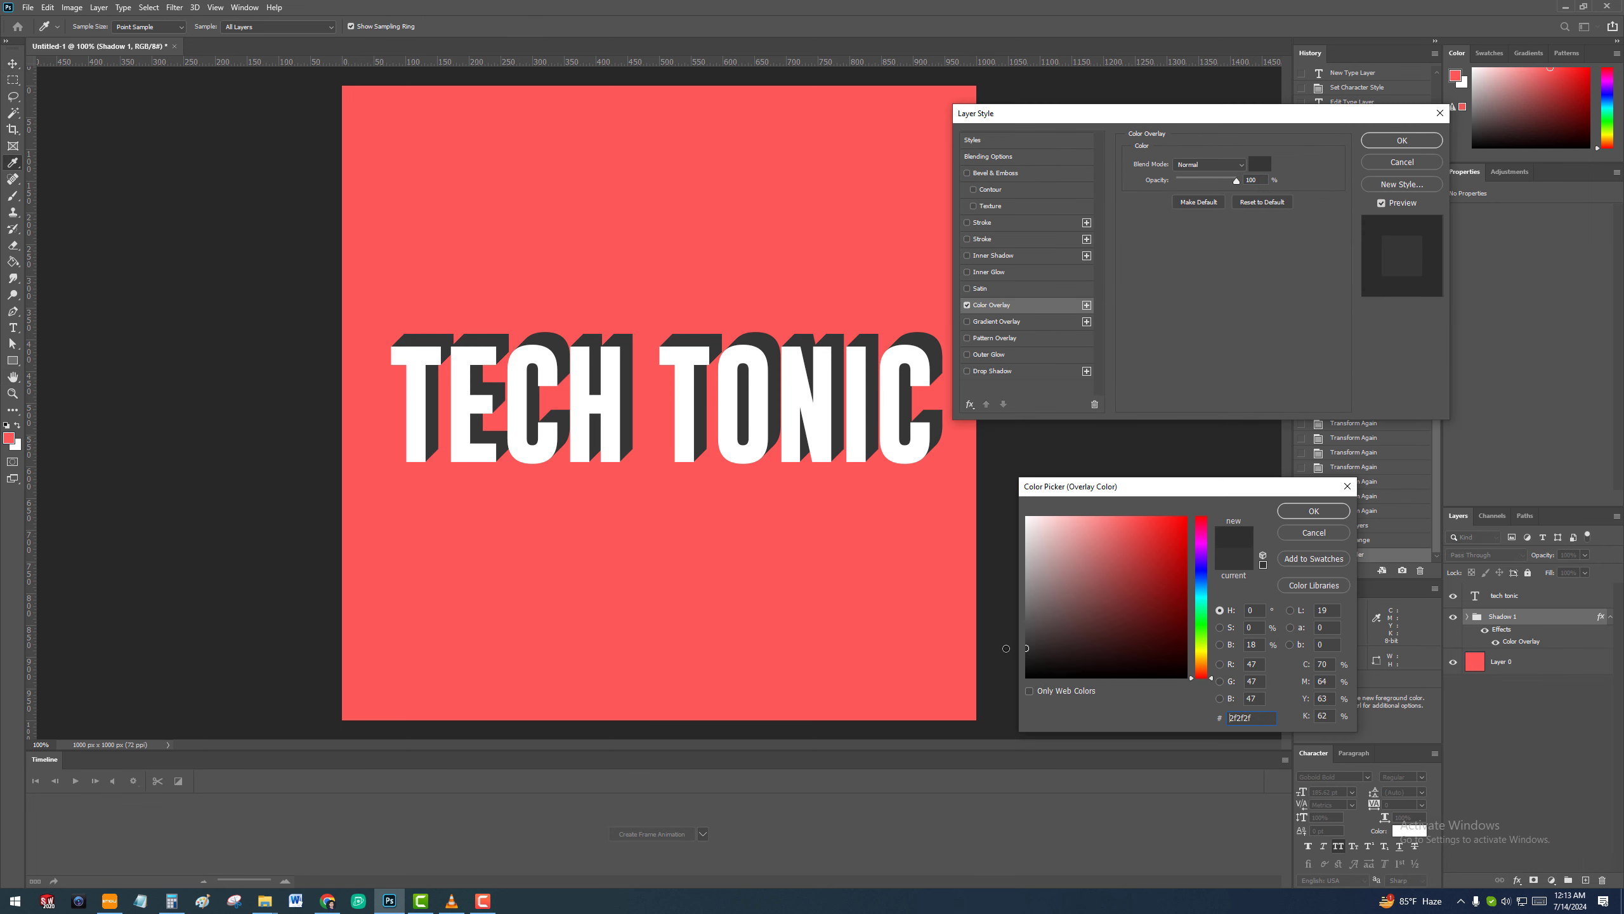
{"action": "left_click", "coordinate": [1313, 511]}
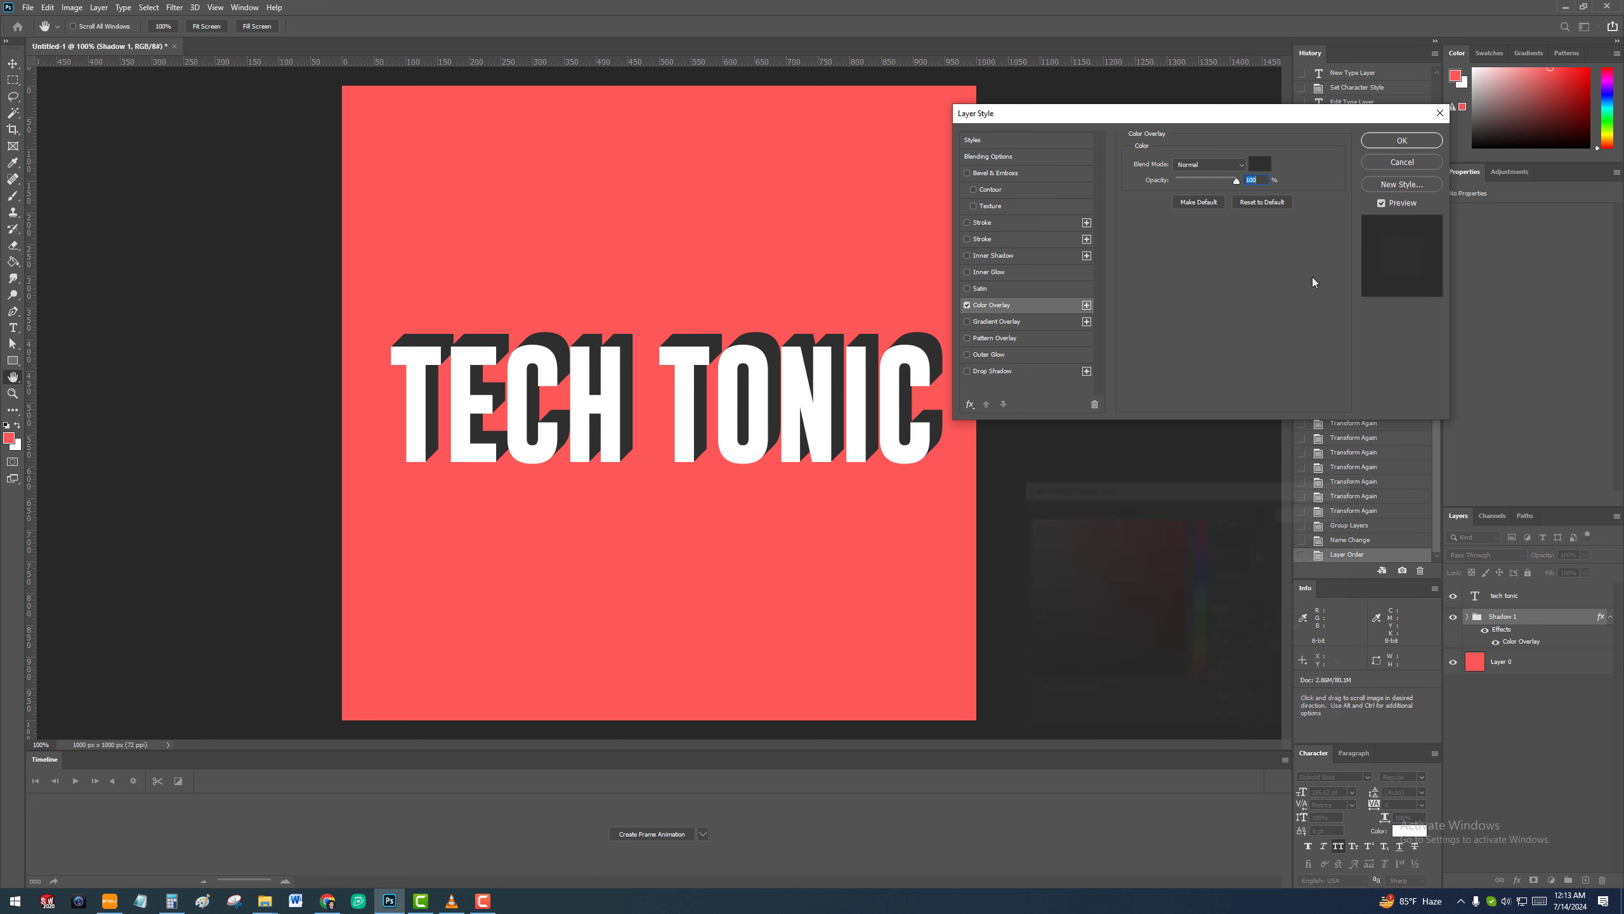
{"action": "left_click", "coordinate": [1417, 144]}
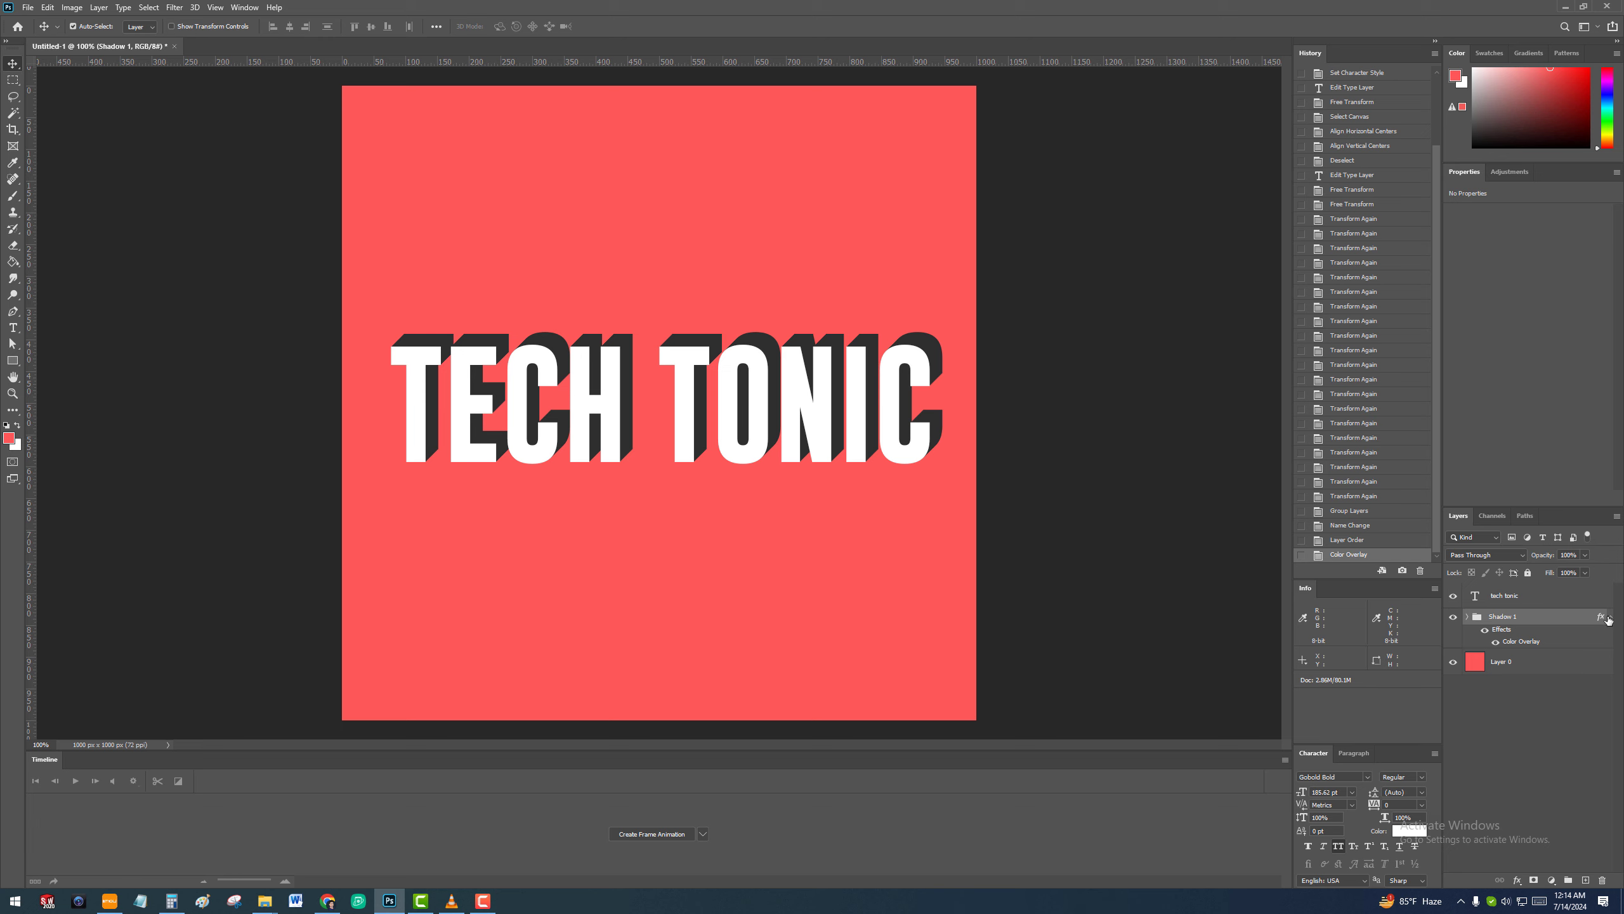
{"action": "left_click", "coordinate": [1609, 618]}
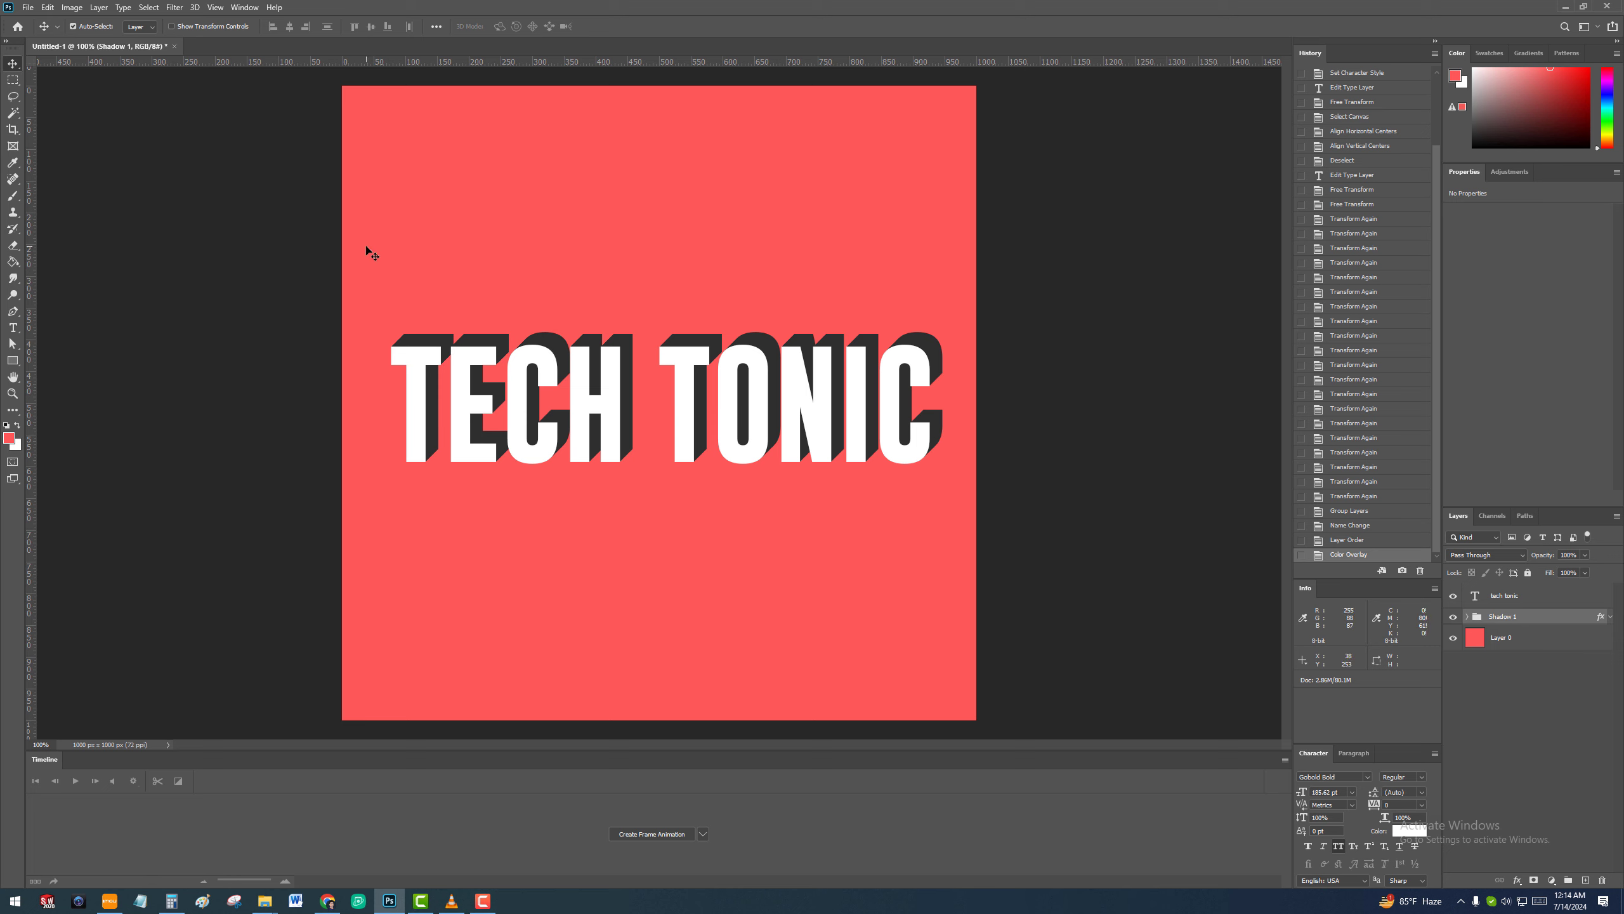
Nudge the Shadow 1 group about 20 px left and about 20 px down behind the text
{"action": "key", "text": "shift+Left"}
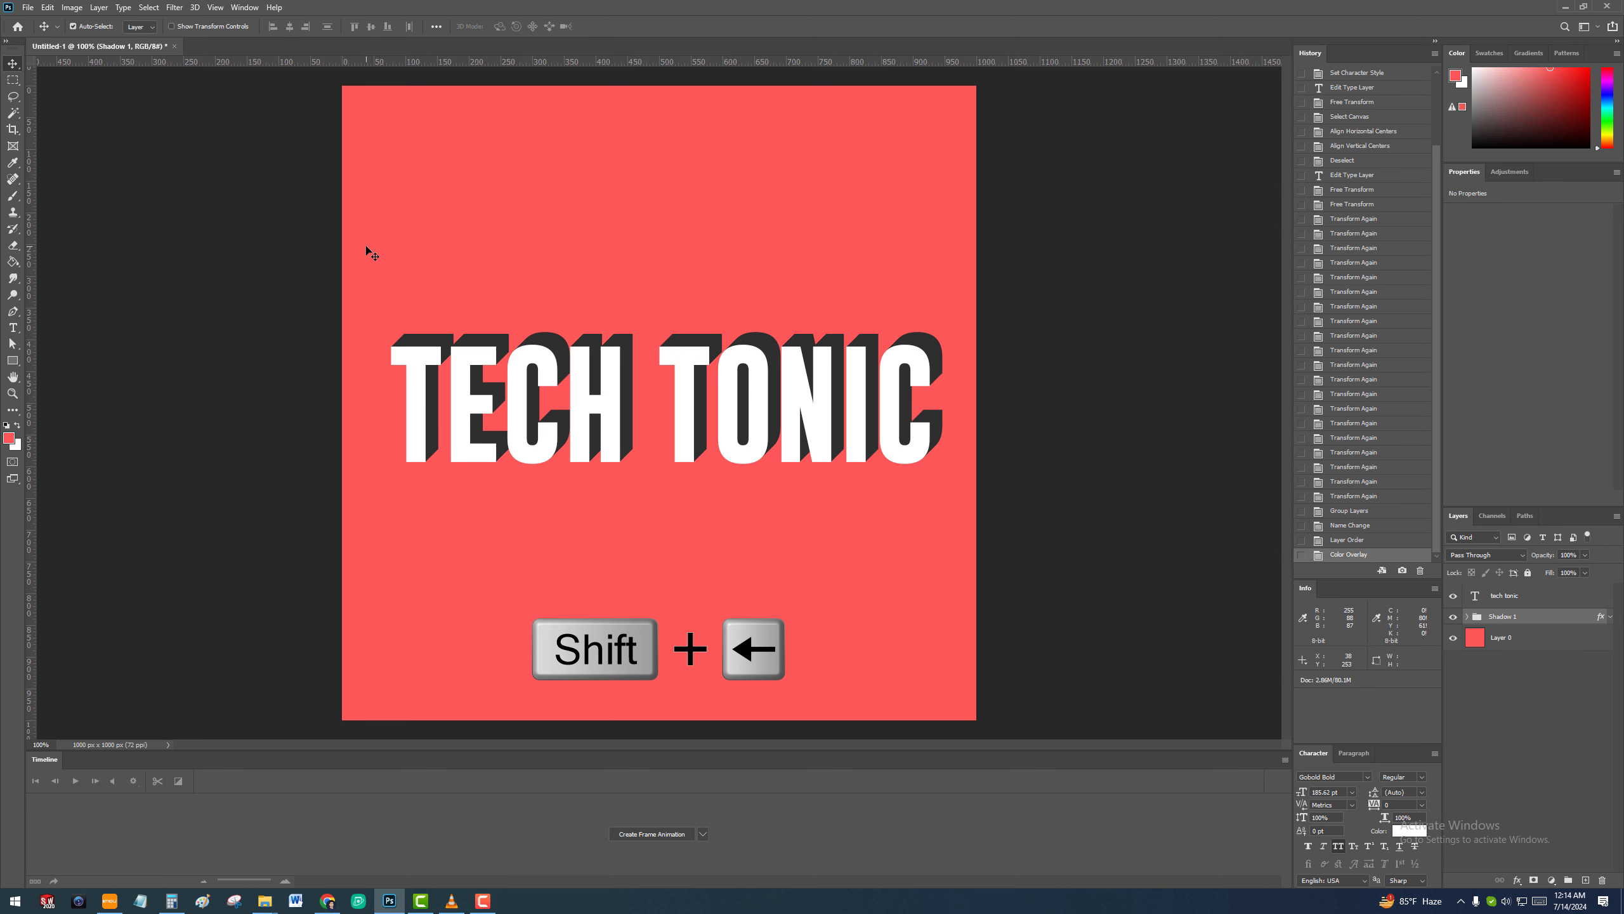
{"action": "key", "text": "shift+Left"}
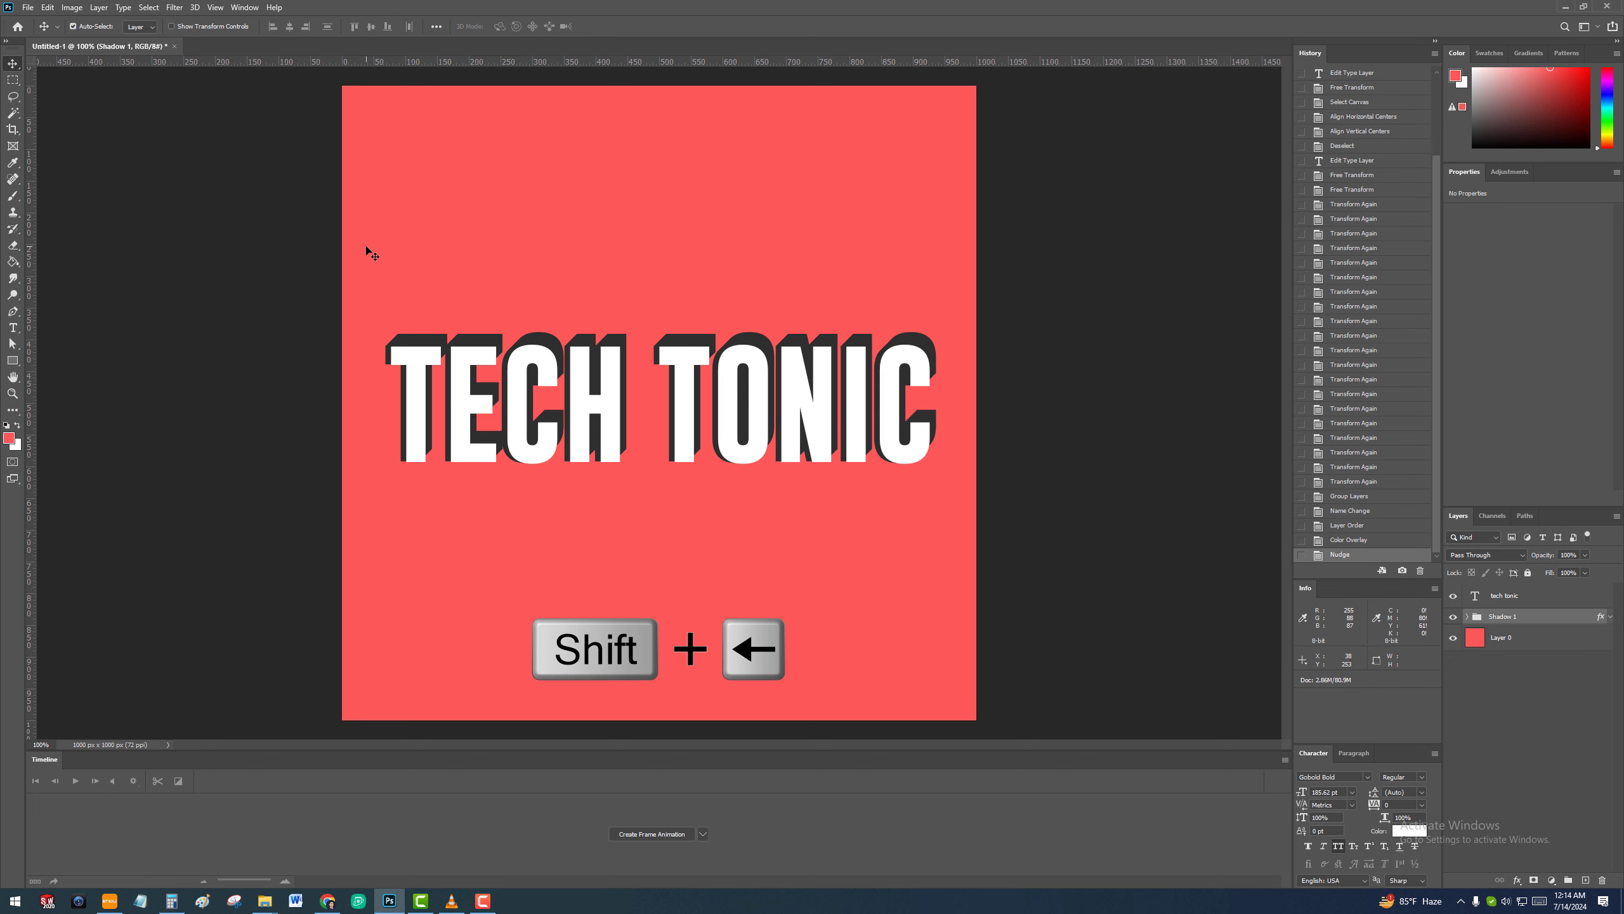
{"action": "key", "text": "shift+Left"}
{"action": "key", "text": "shift+Down"}
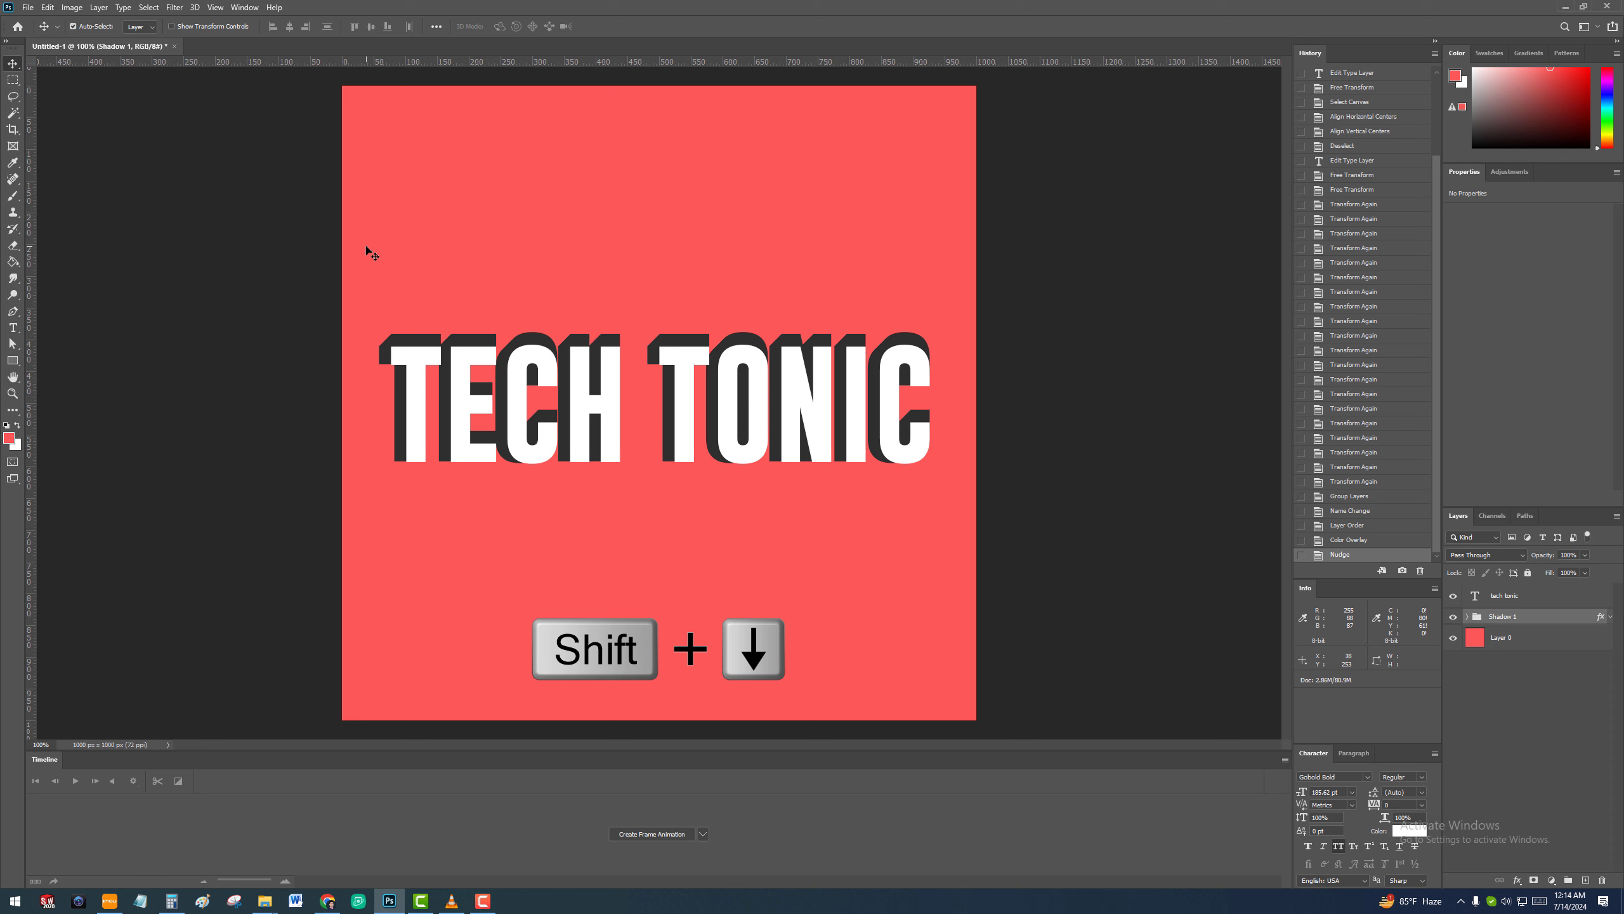
{"action": "key", "text": "shift+Down"}
{"action": "key", "text": "shift+Down"}
{"action": "key", "text": "shift+Down"}
{"action": "key", "text": "shift+Down"}
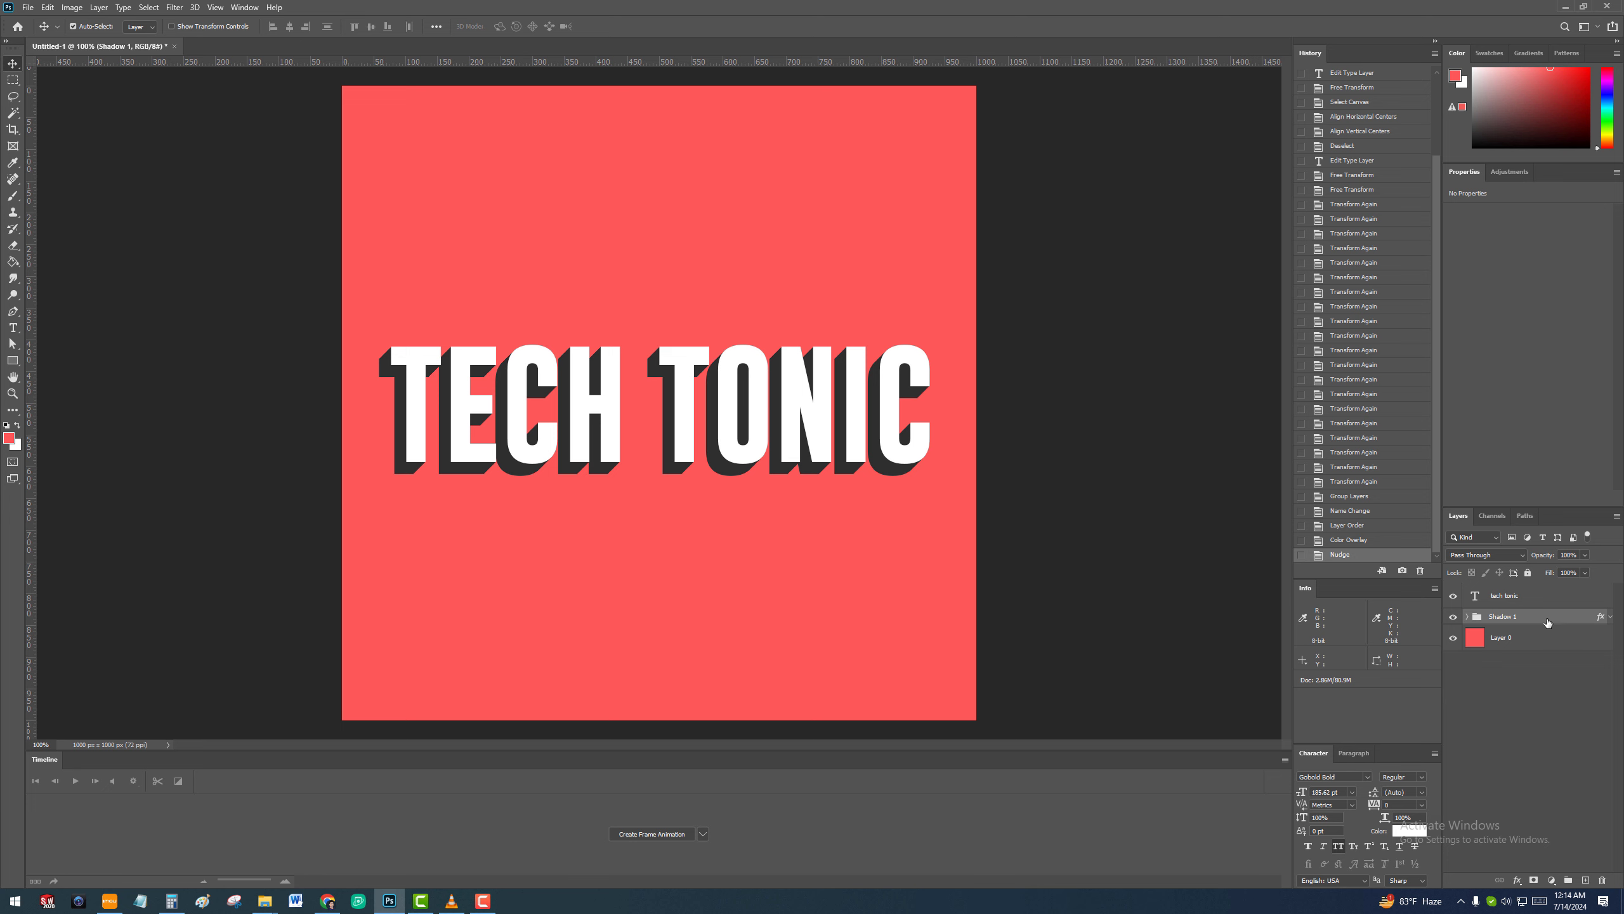
Duplicate the Shadow 1 group within the same document under the name "Shadow 2"
{"action": "right_click", "coordinate": [1553, 618]}
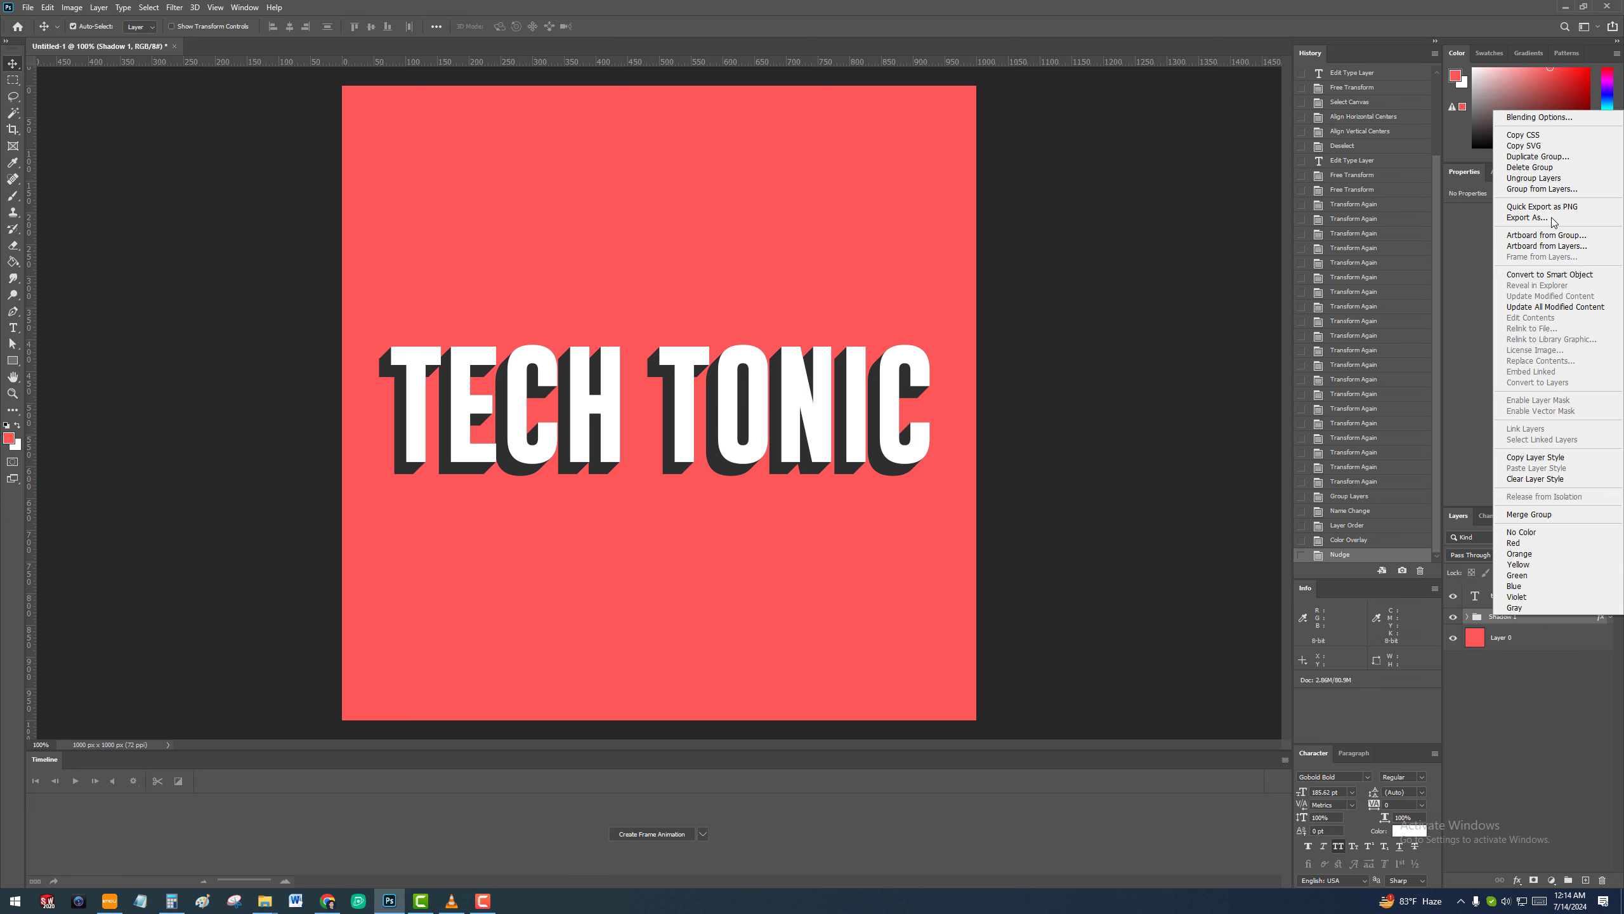
{"action": "left_click", "coordinate": [1571, 161]}
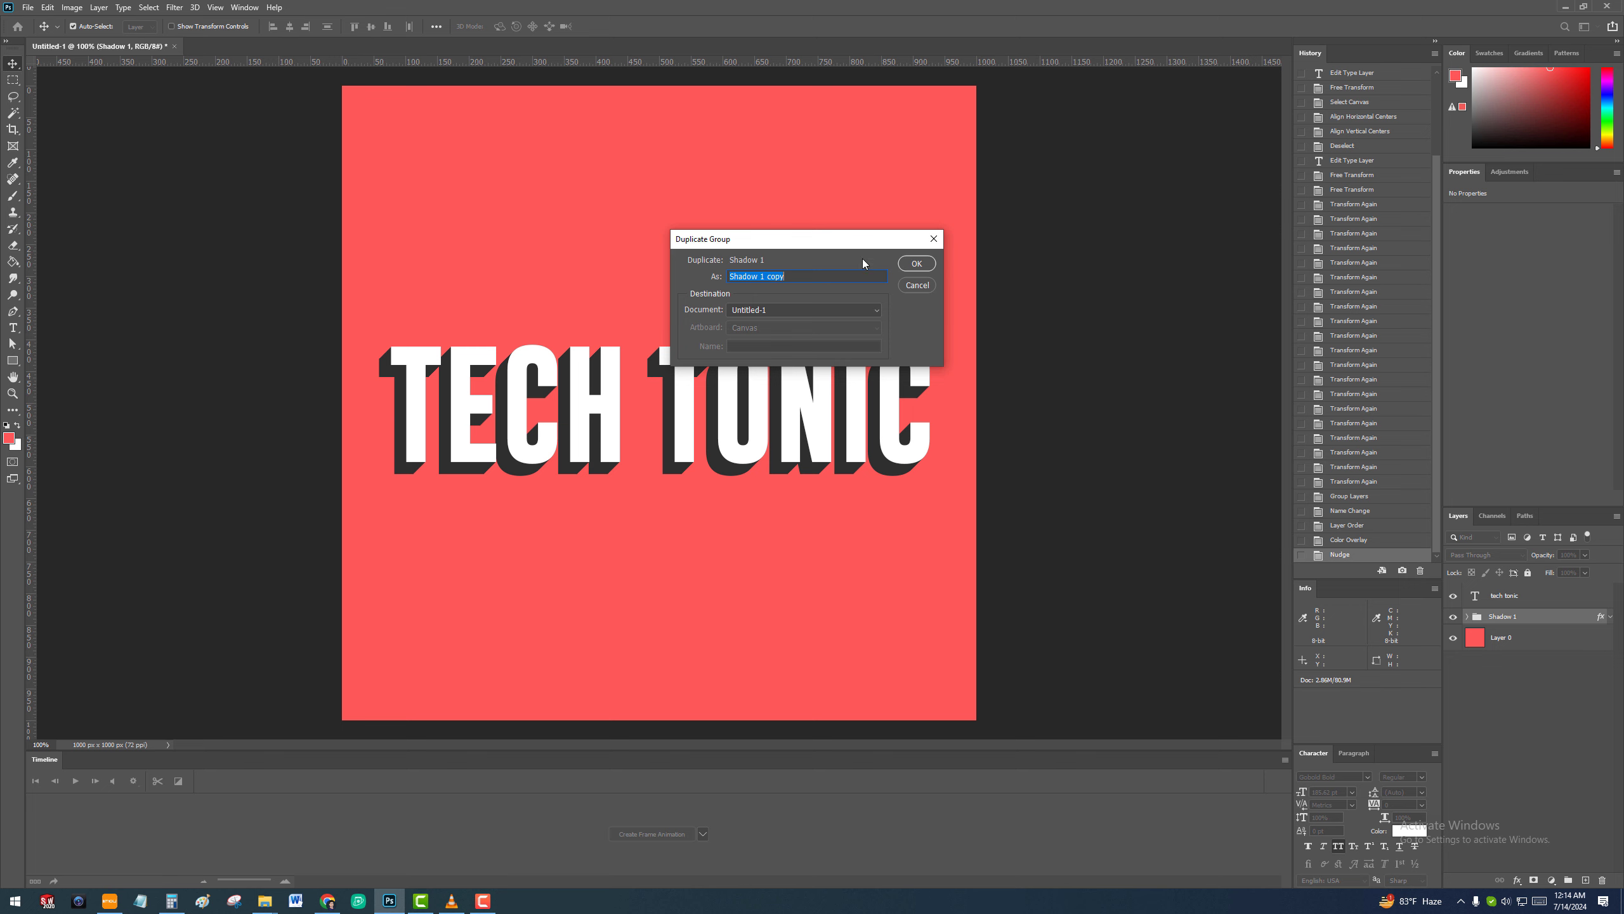
{"action": "left_click_drag", "start_coordinate": [760, 276], "coordinate": [883, 281]}
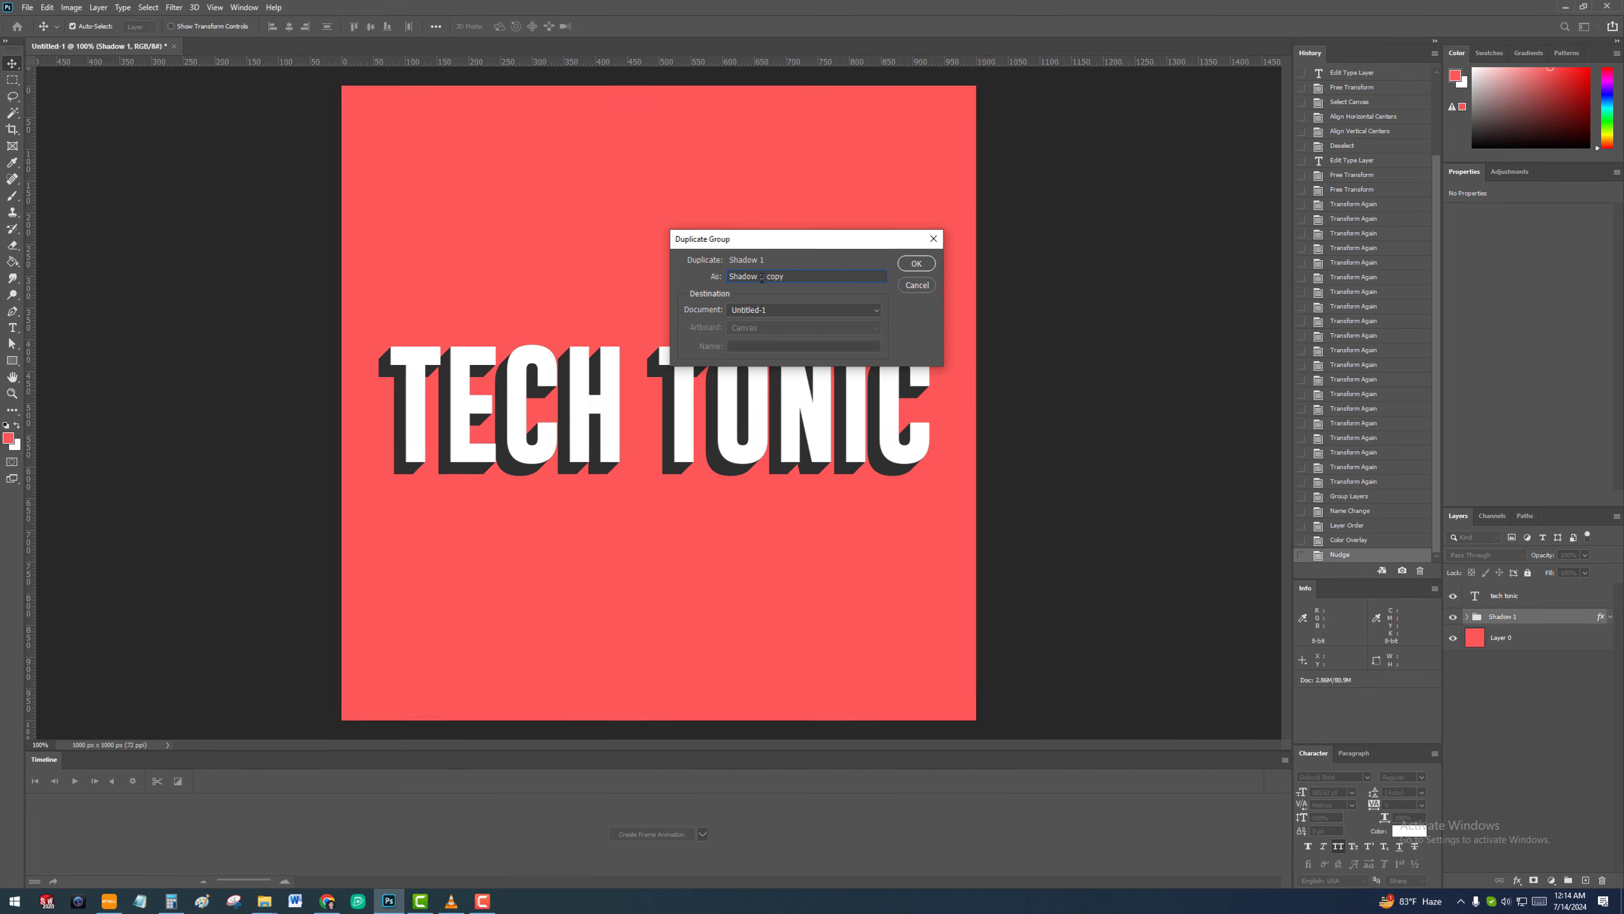
{"action": "type", "text": "2"}
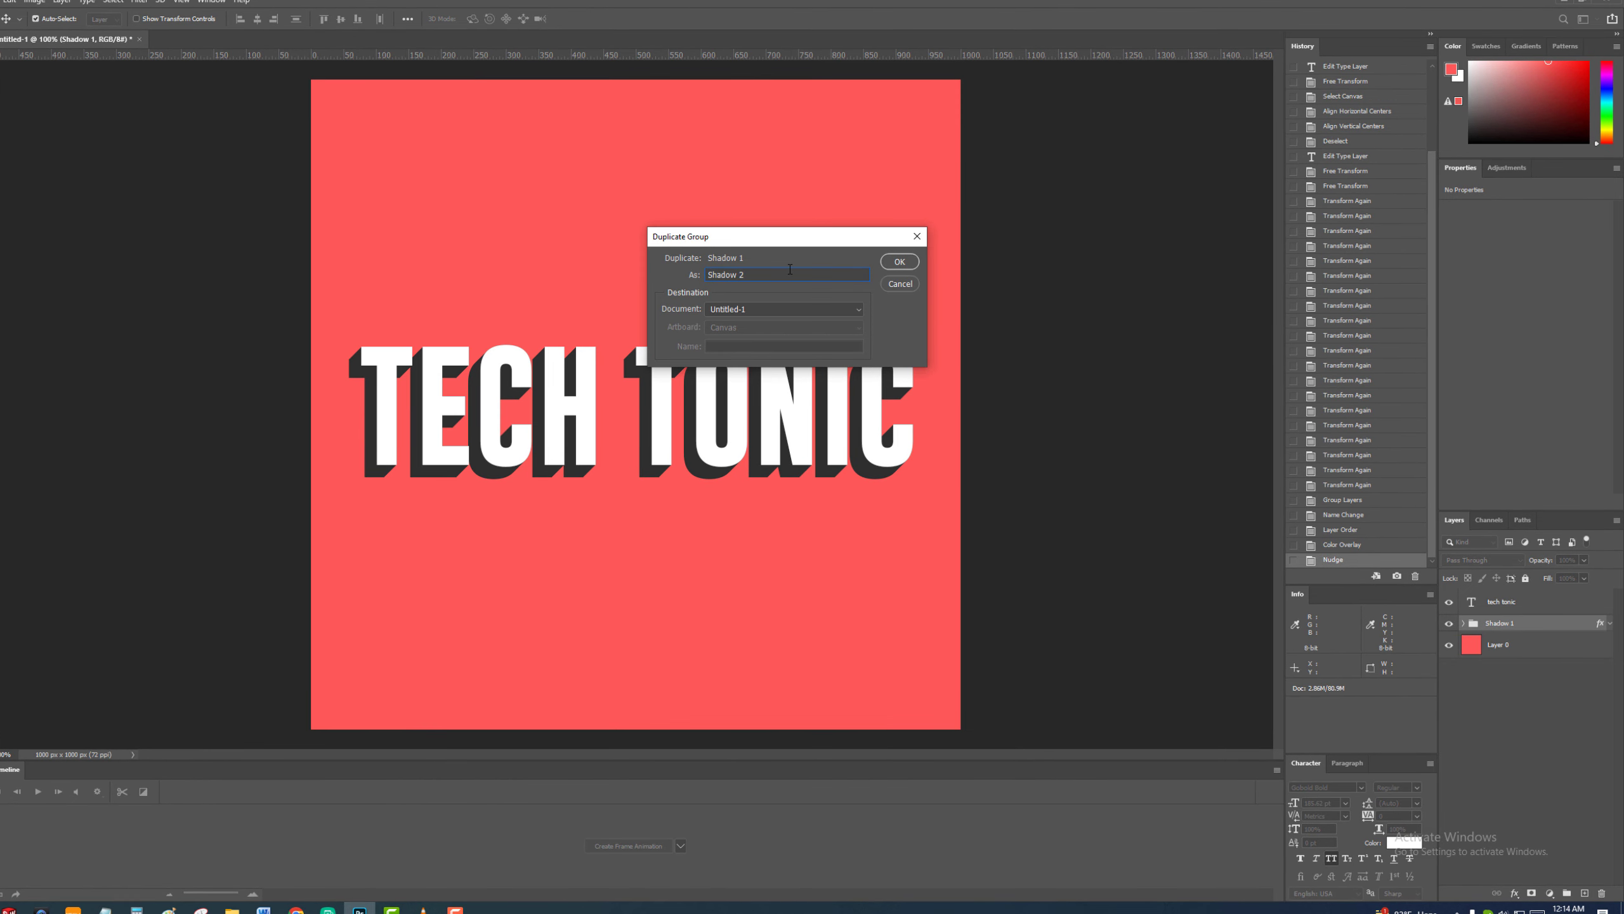
{"action": "left_click", "coordinate": [899, 262]}
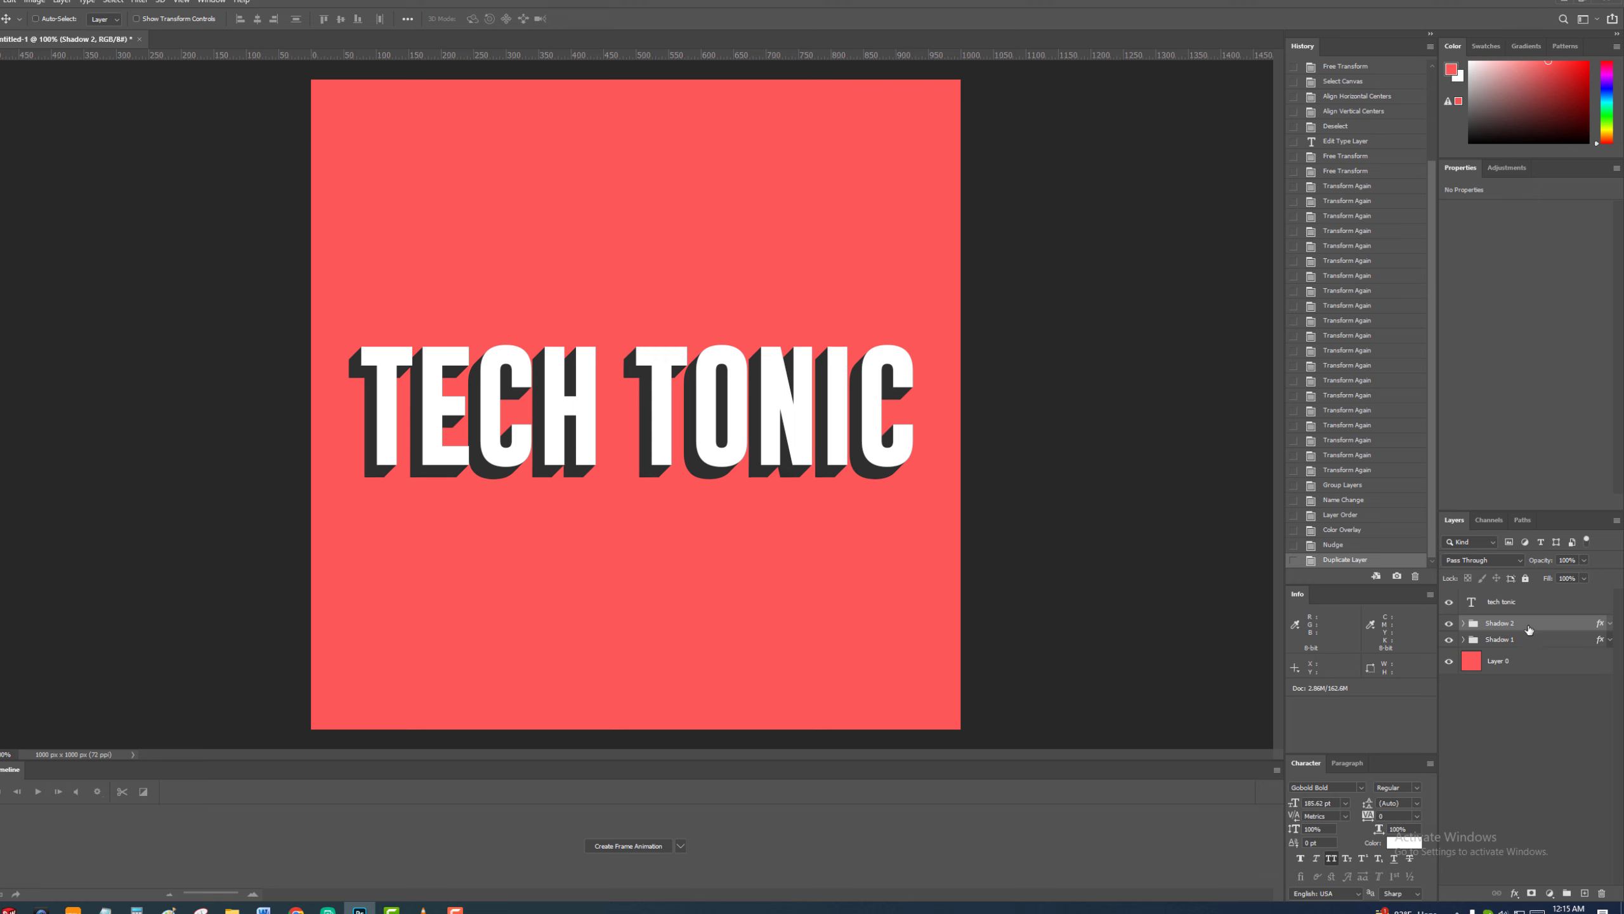
Place the Shadow 2 group beneath Shadow 1 and nudge it about 10 px left and about 10 px down
{"action": "left_click_drag", "start_coordinate": [1529, 630], "coordinate": [1536, 650]}
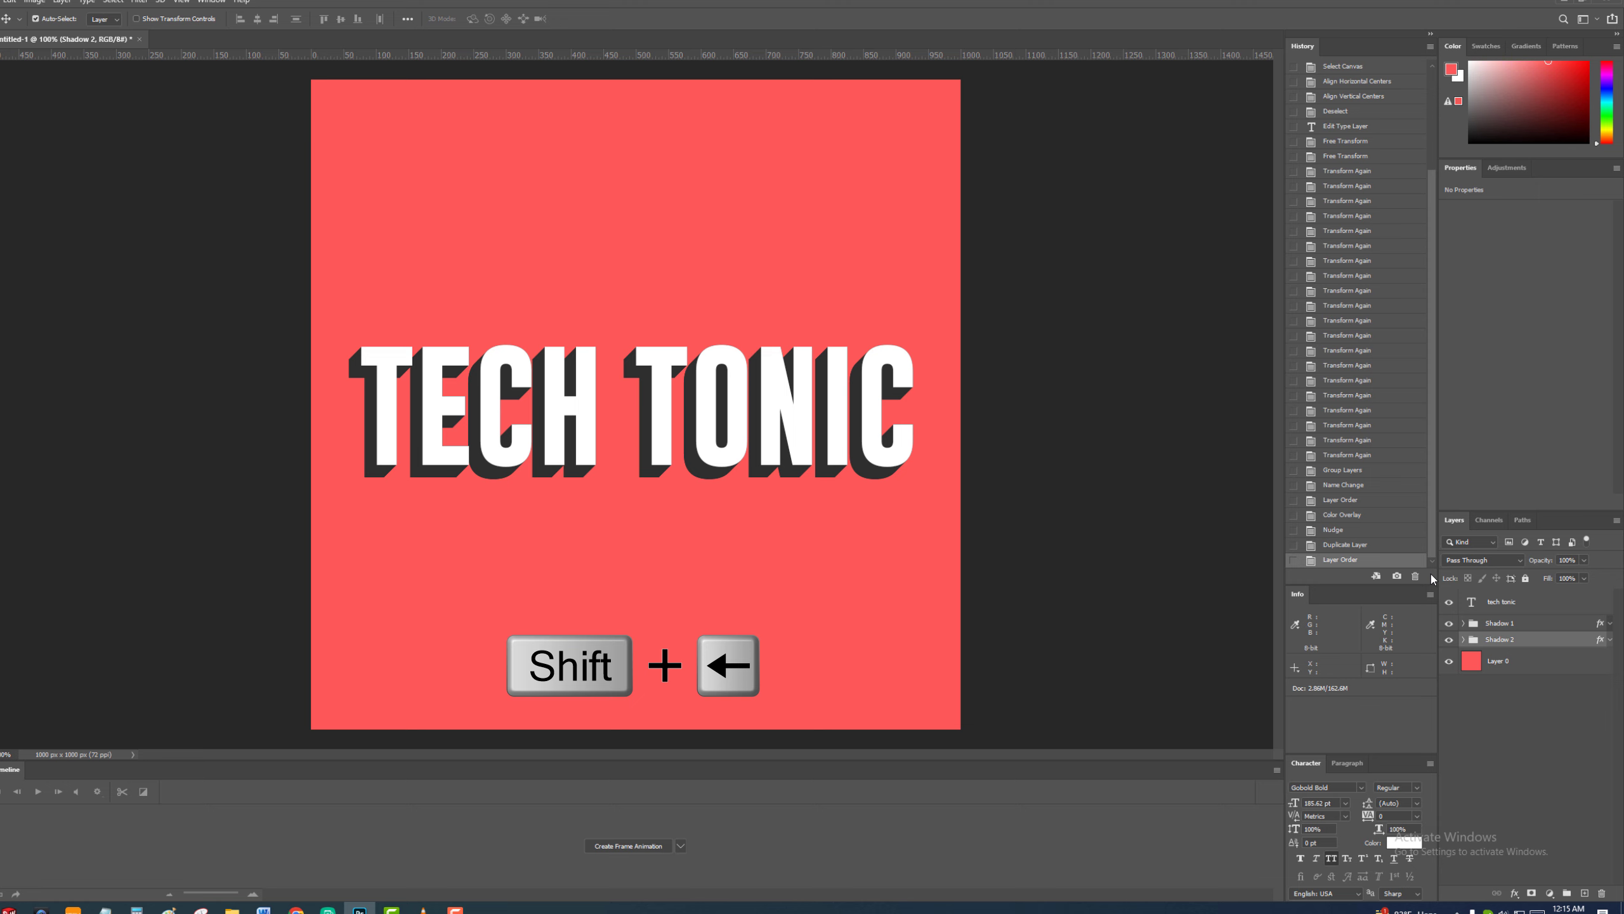
{"action": "key", "text": "shift+Left"}
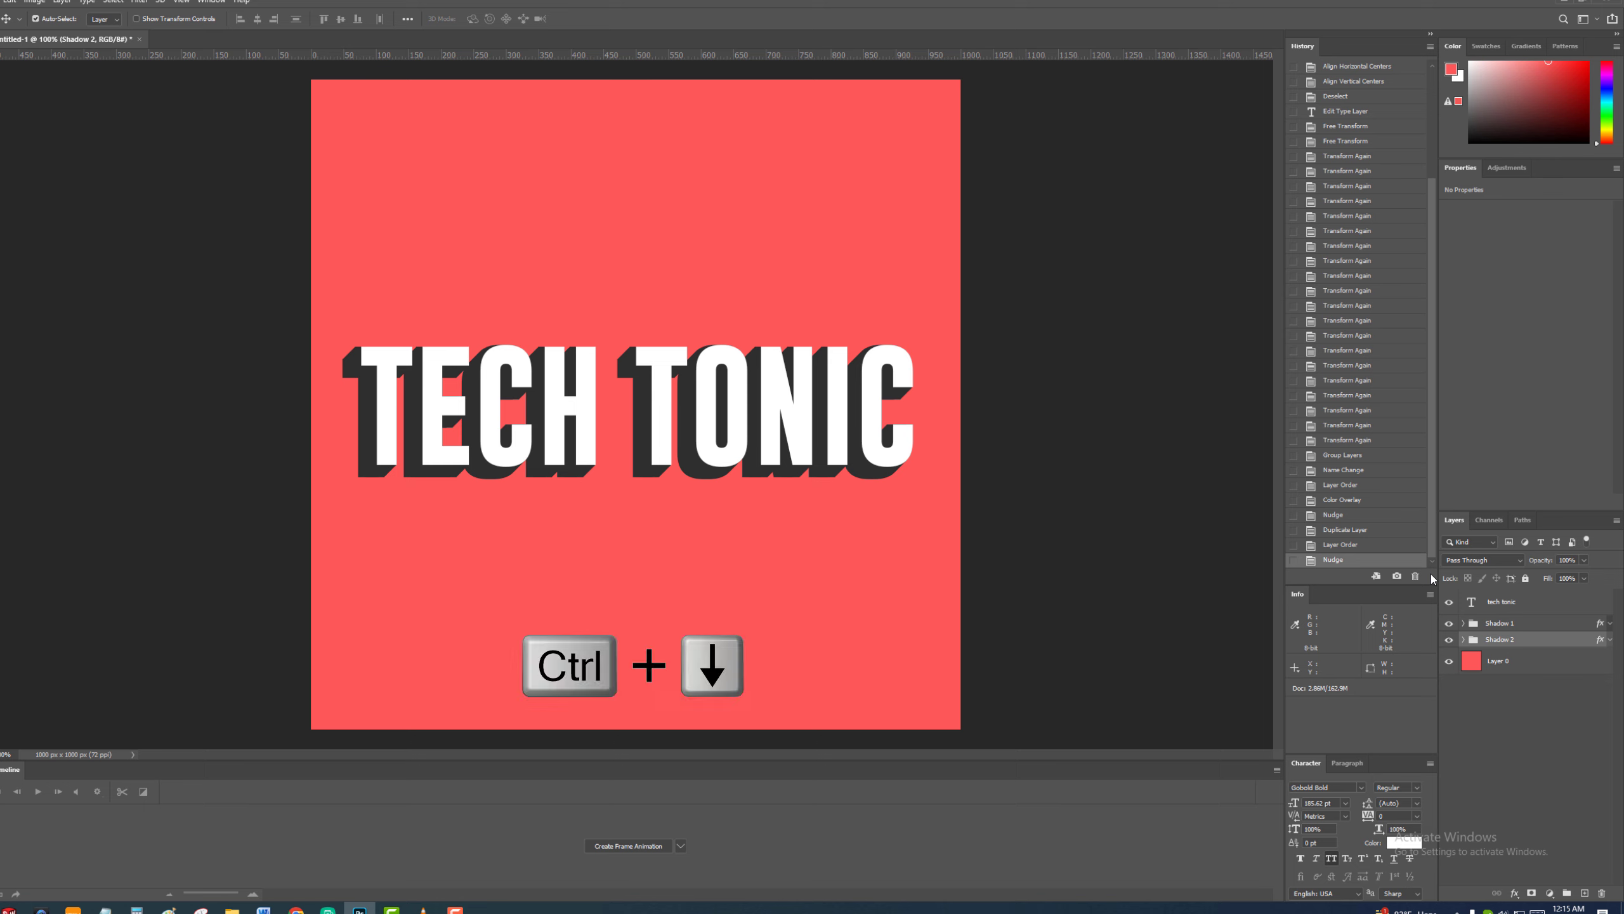
{"action": "key", "text": "ctrl+Down"}
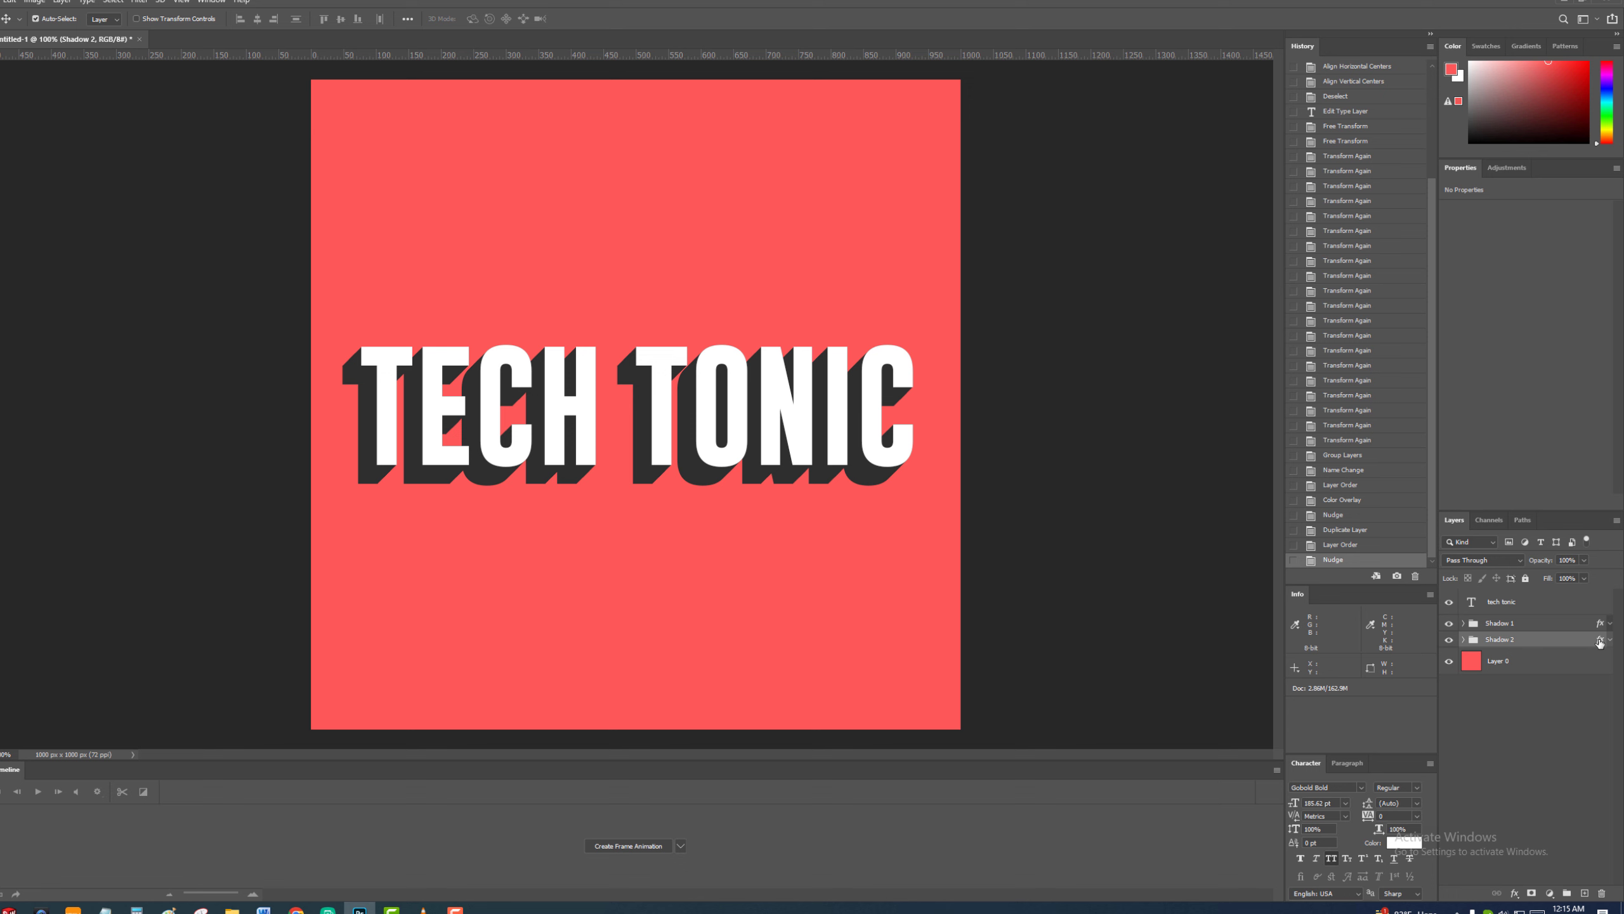
Change the Shadow 2 group's Color Overlay to black #000000
{"action": "double_click", "coordinate": [1600, 642]}
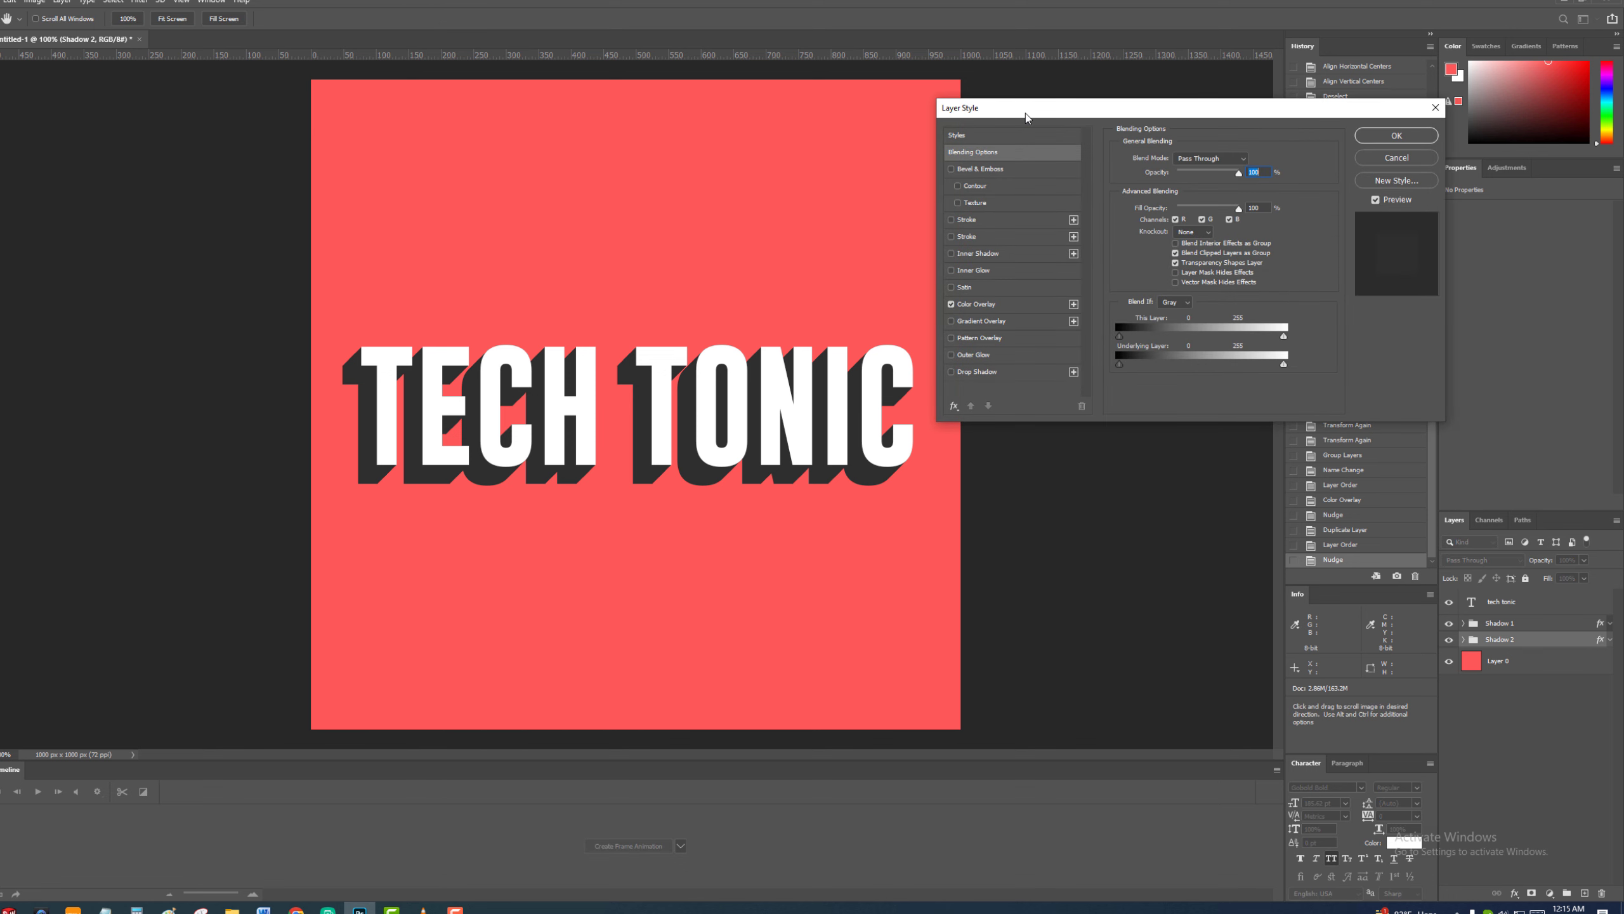
{"action": "left_click_drag", "start_coordinate": [1027, 110], "coordinate": [974, 78]}
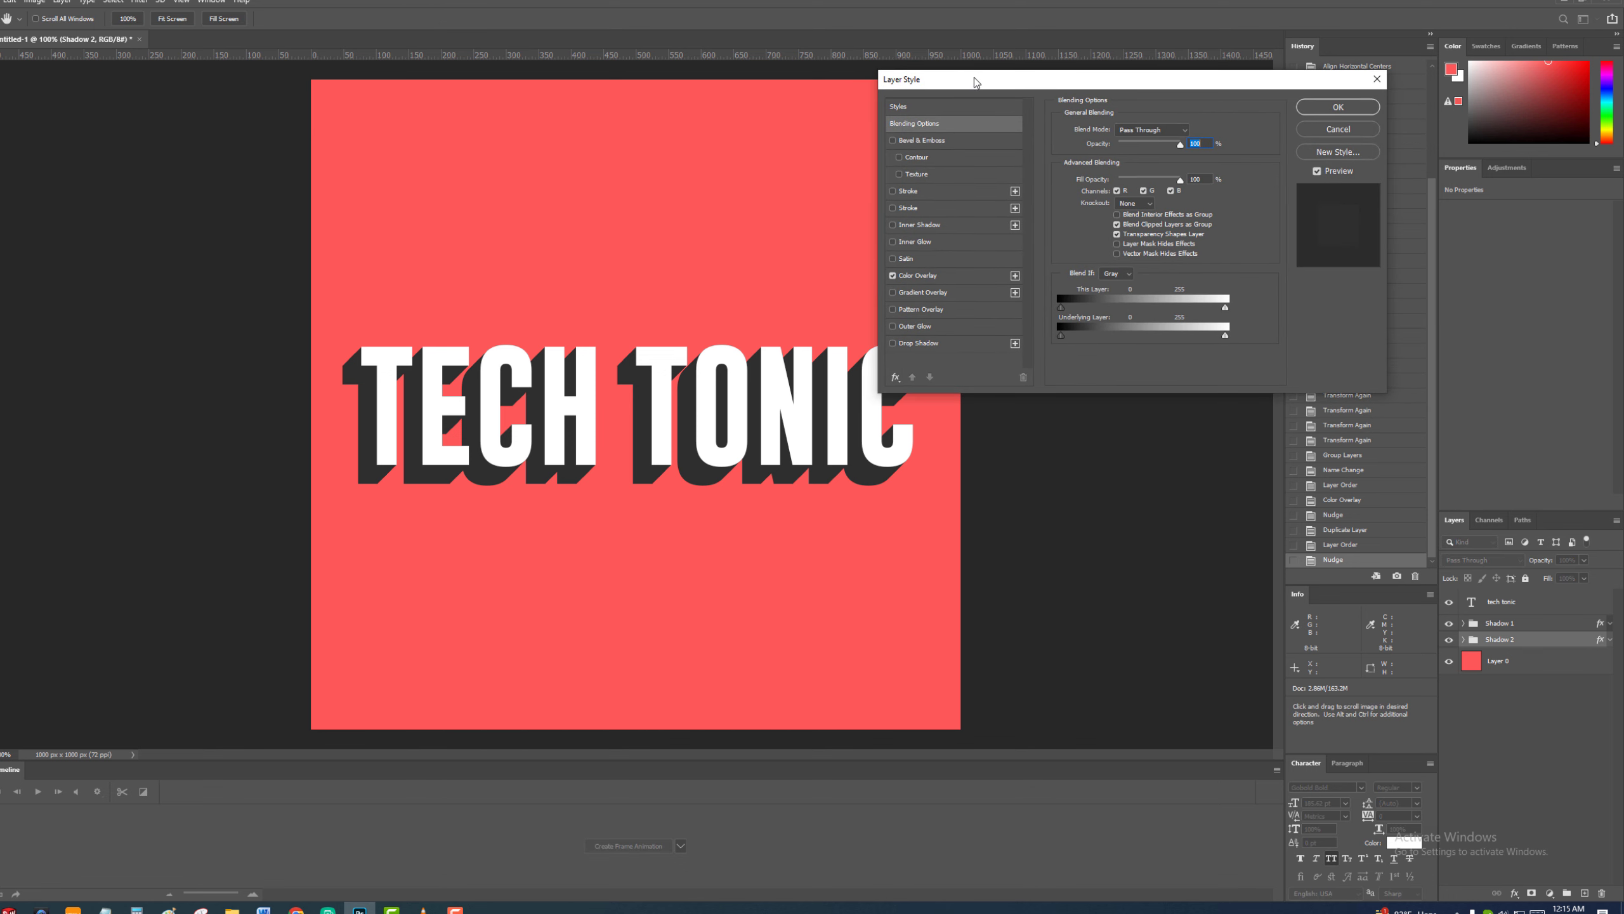
{"action": "left_click", "coordinate": [970, 279]}
{"action": "left_click", "coordinate": [1193, 130]}
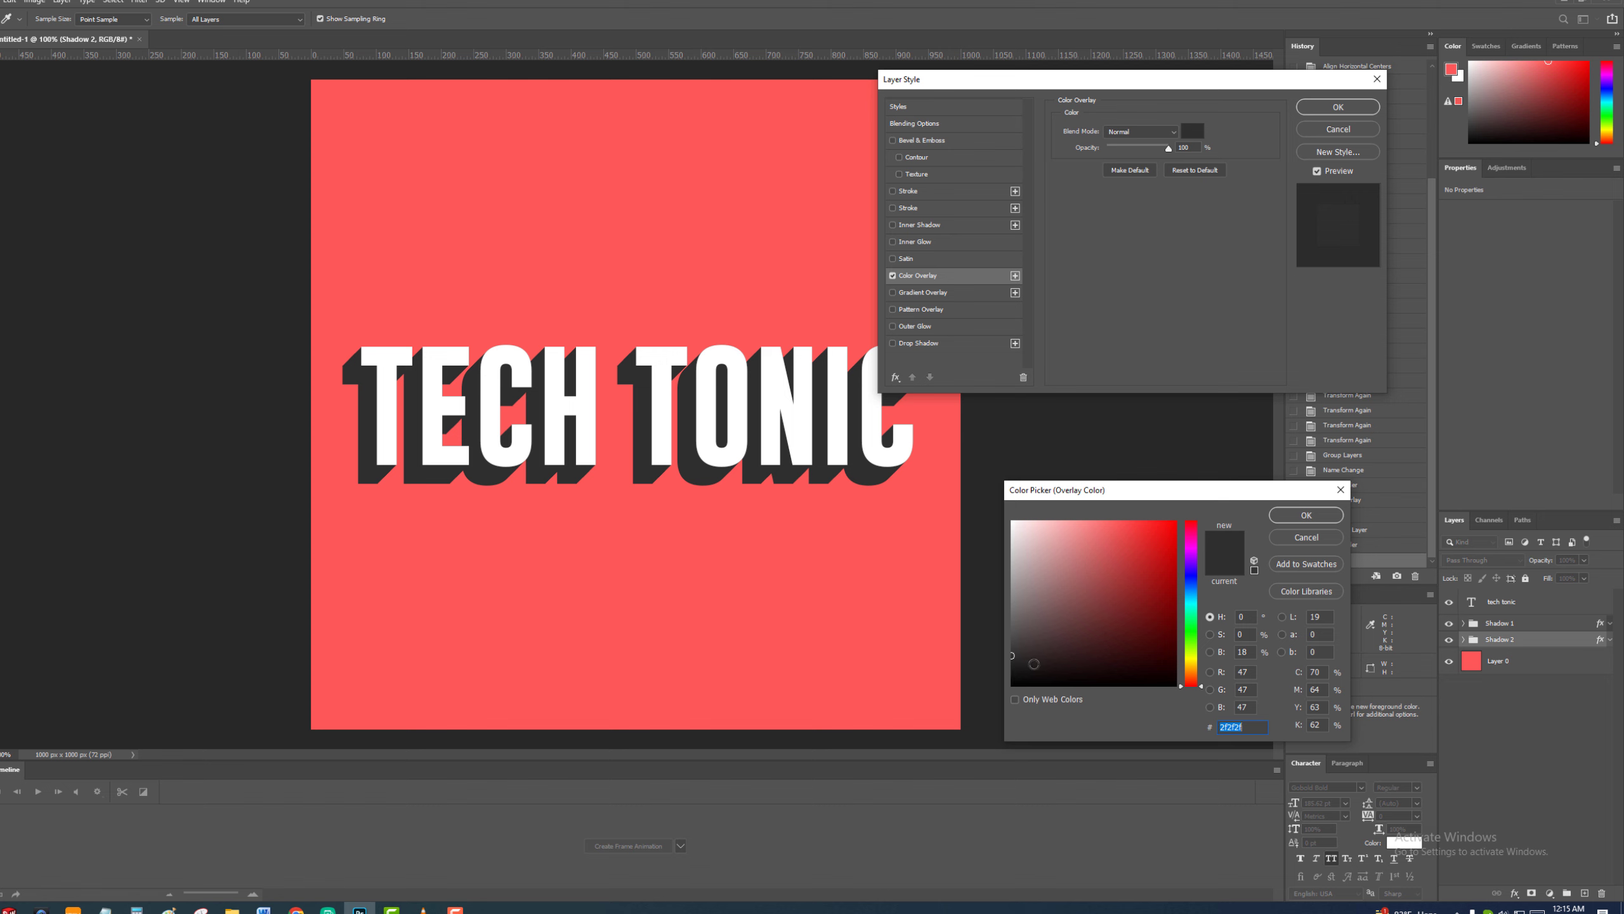
{"action": "left_click_drag", "start_coordinate": [1027, 669], "coordinate": [996, 683]}
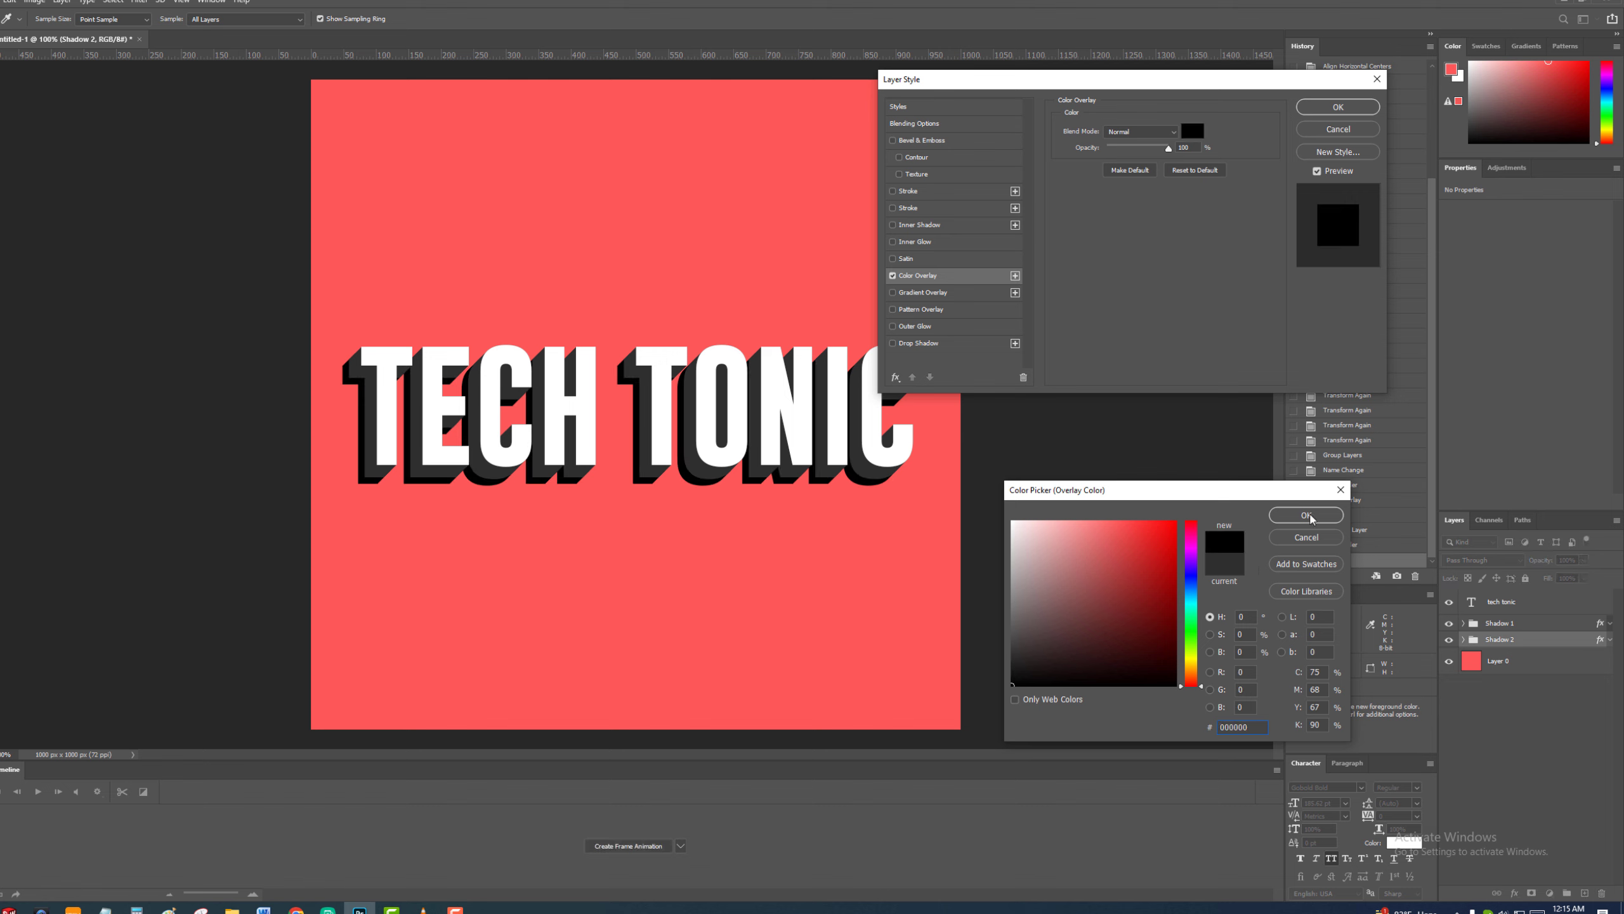
{"action": "left_click", "coordinate": [1307, 516]}
{"action": "left_click", "coordinate": [1337, 107]}
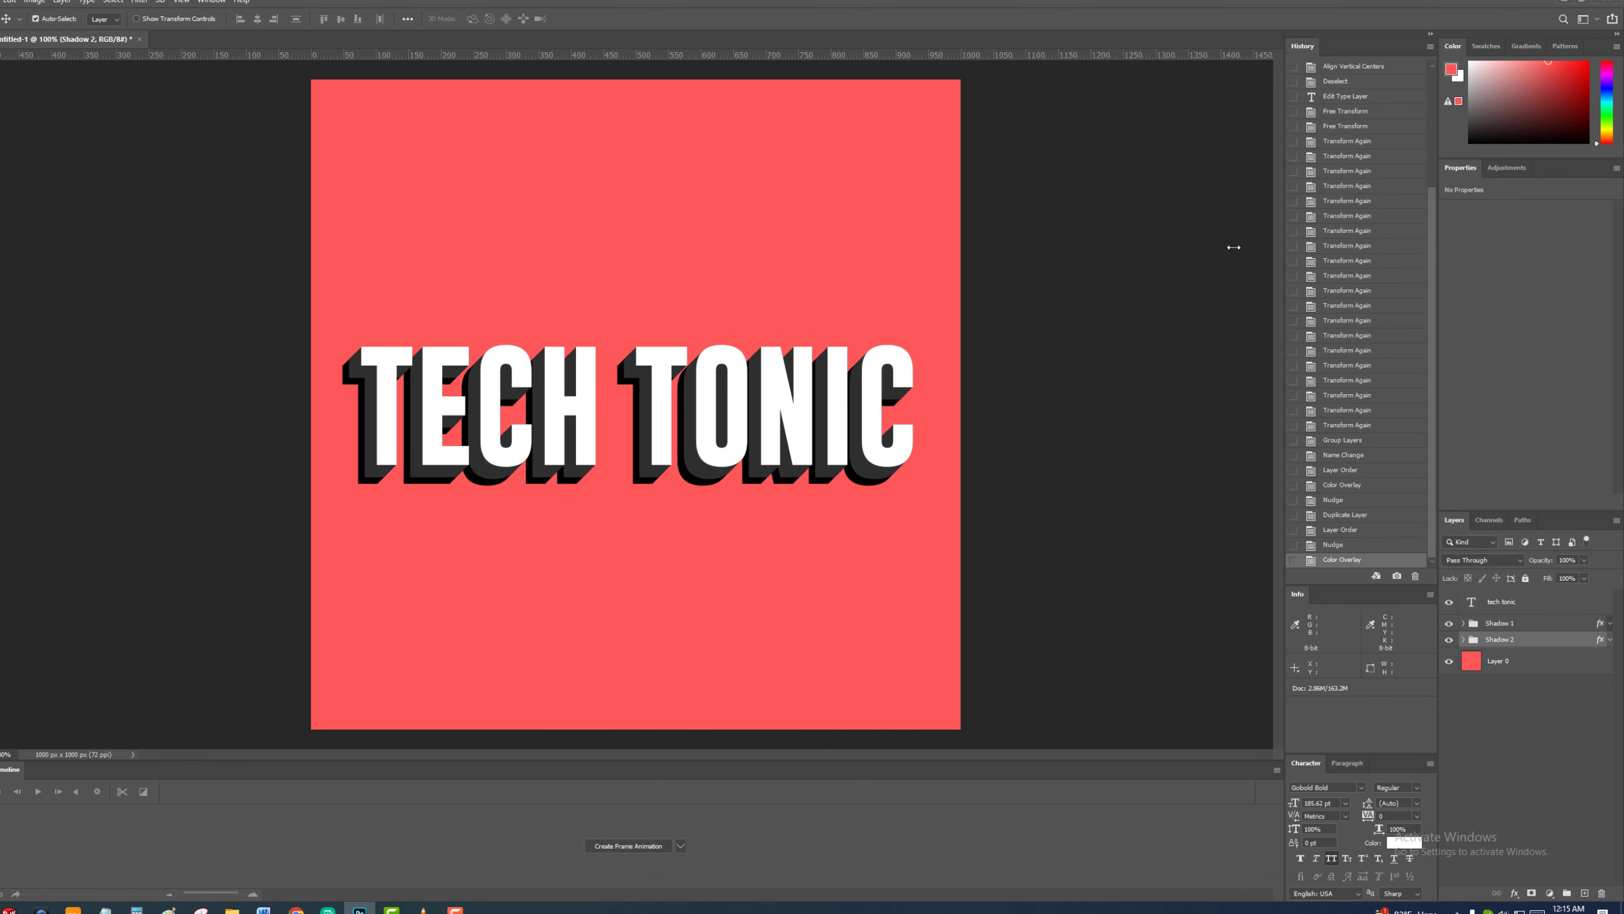
Set the Shadow 2 group's opacity to 40%
{"action": "left_click", "coordinate": [1543, 636], "text": "ctrl"}
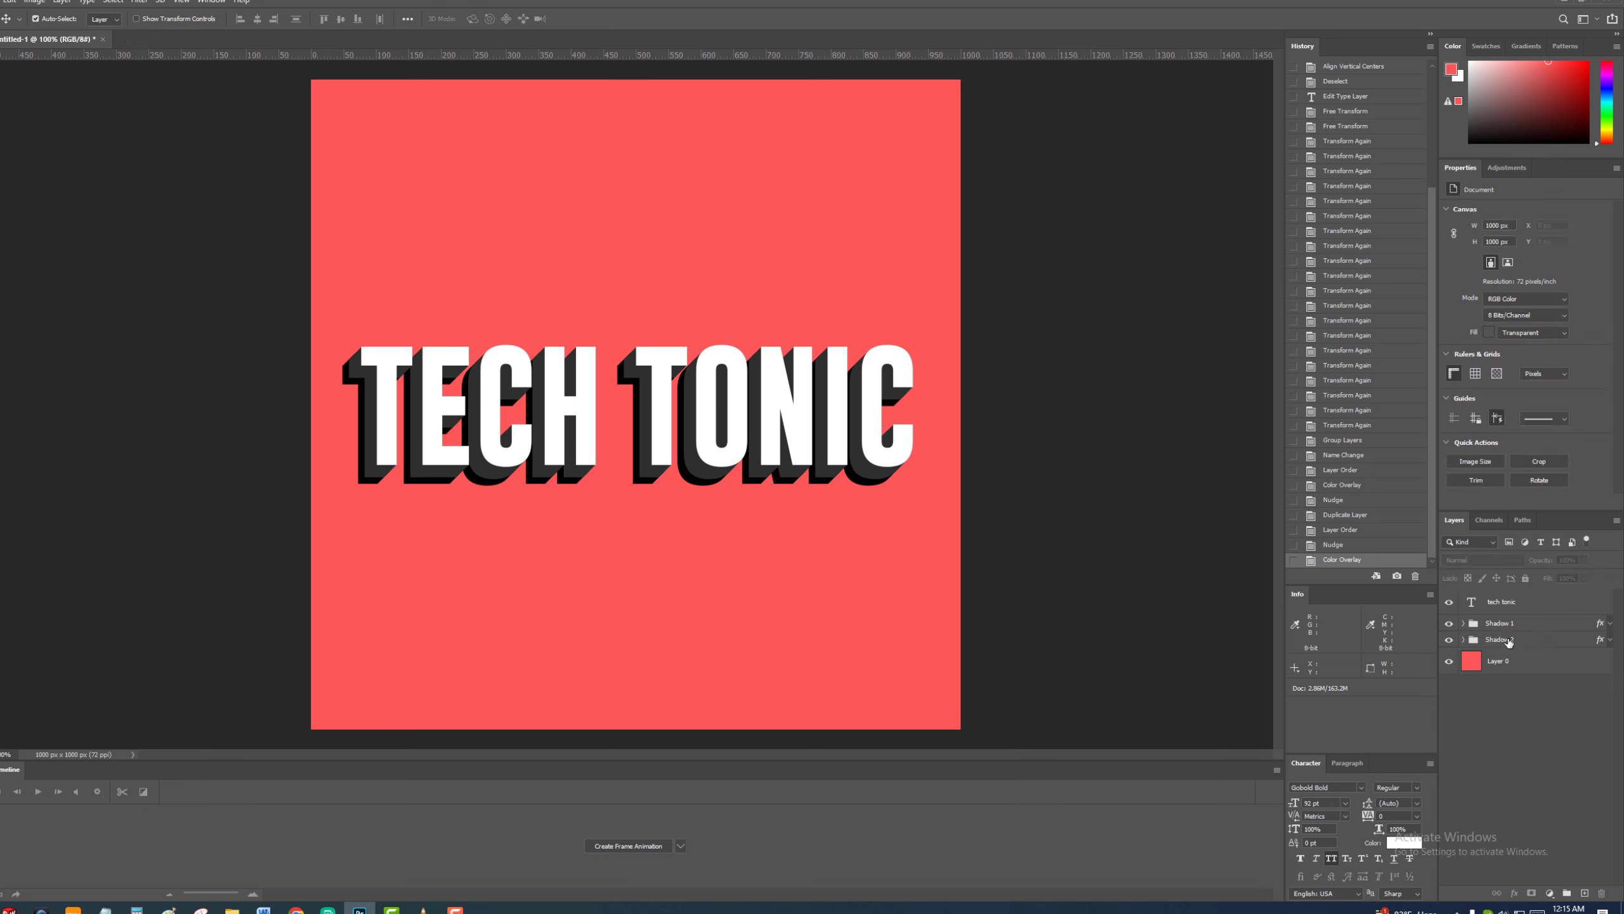
{"action": "left_click", "coordinate": [1514, 637]}
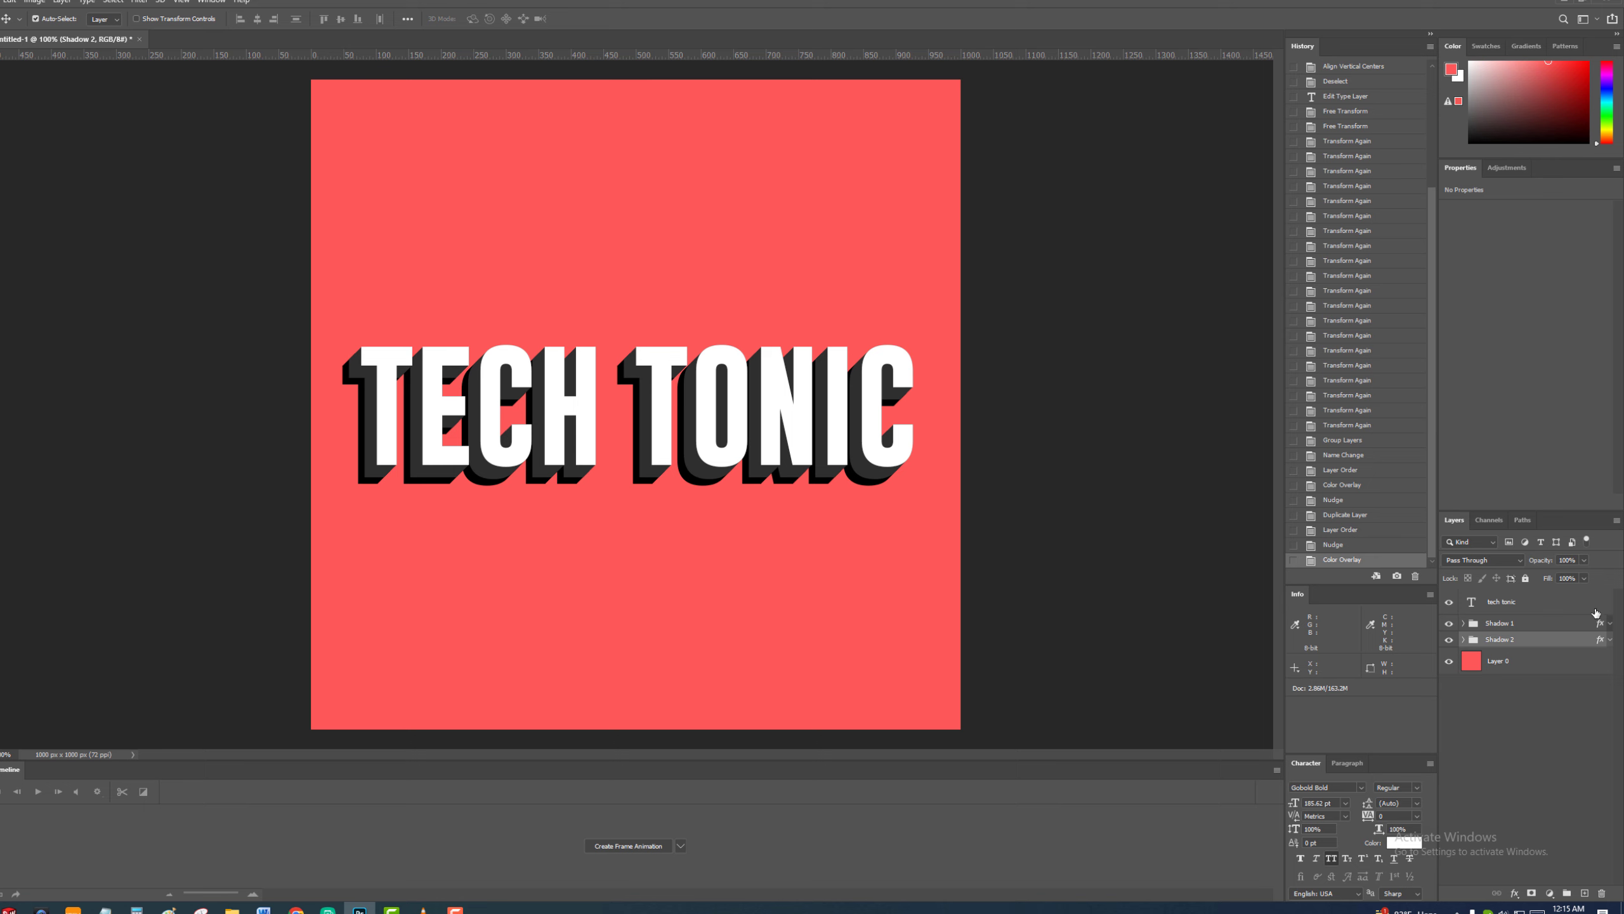
{"action": "left_click", "coordinate": [1574, 561]}
{"action": "type", "text": "40"}
{"action": "key", "text": "Return"}
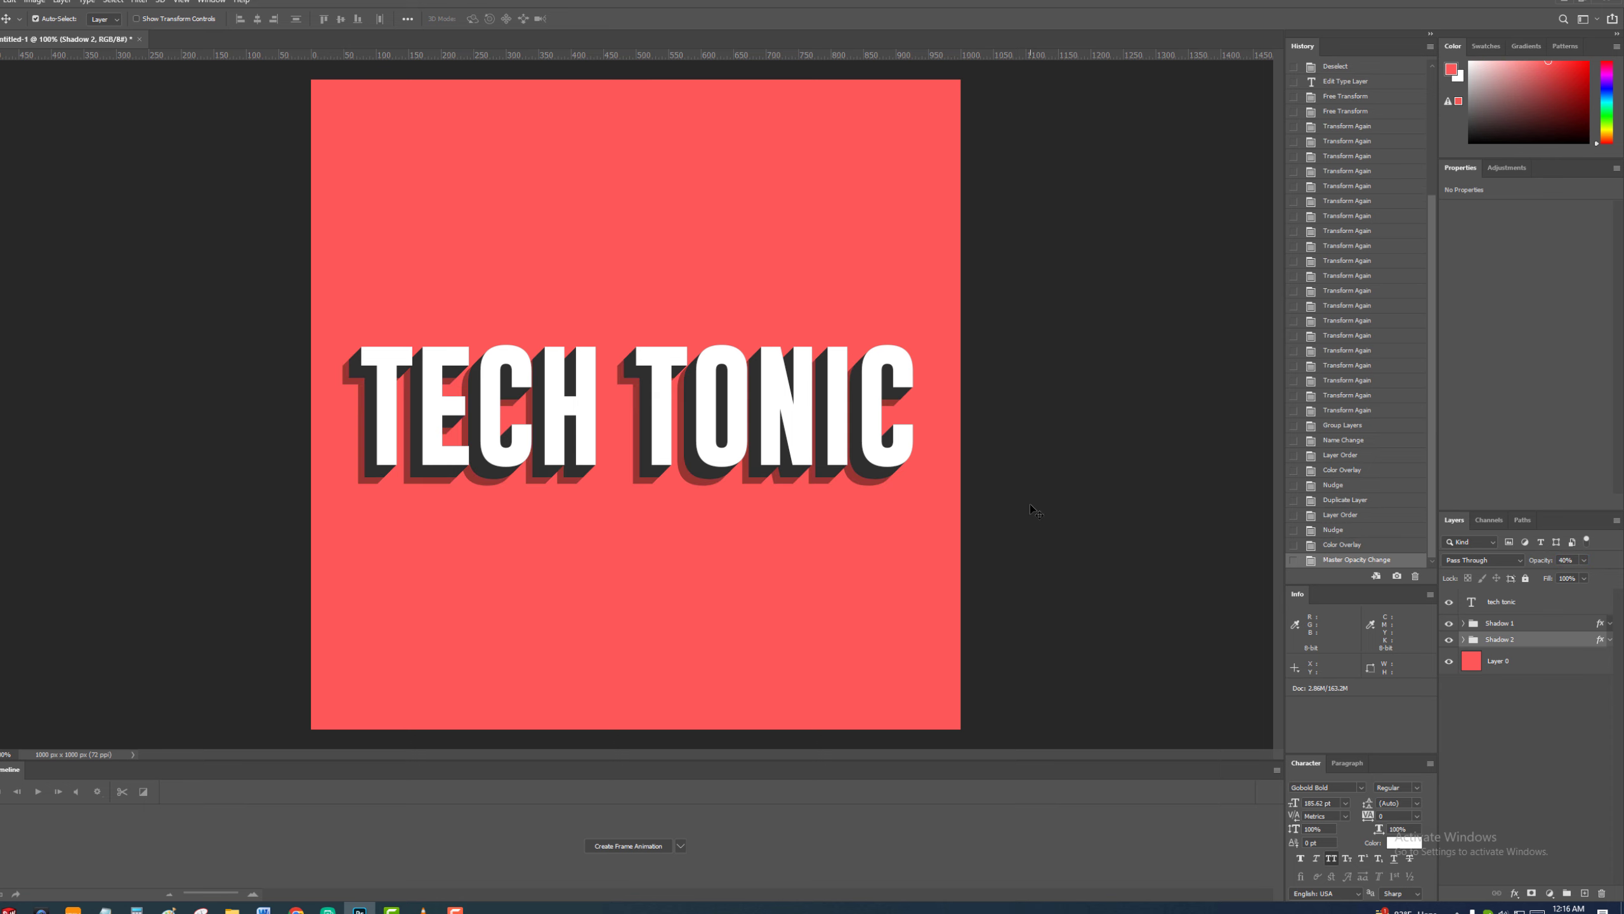